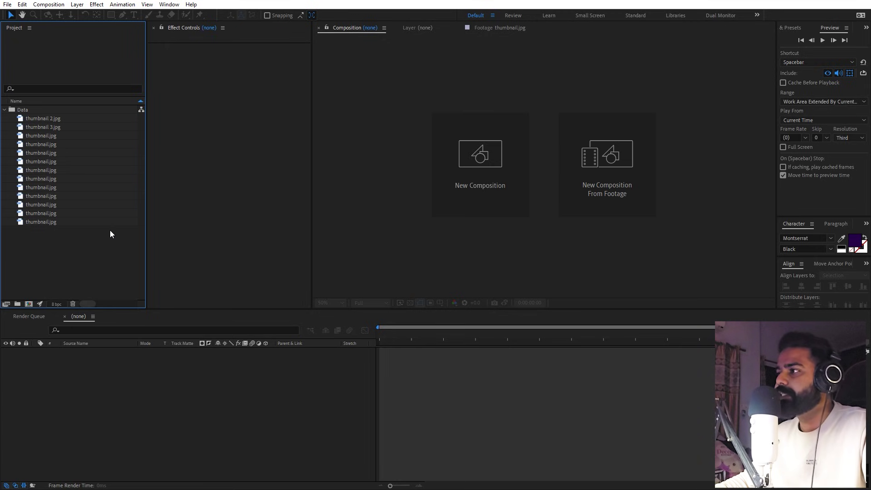
Preview several of the thumbnail images in the Data folder, including thumbnail 2.jpg.
double_click(40, 135)
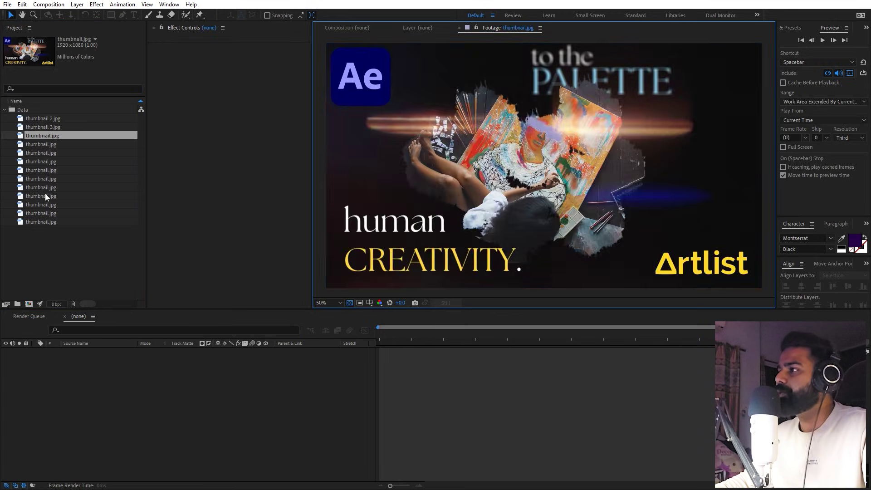
double_click(38, 181)
double_click(37, 204)
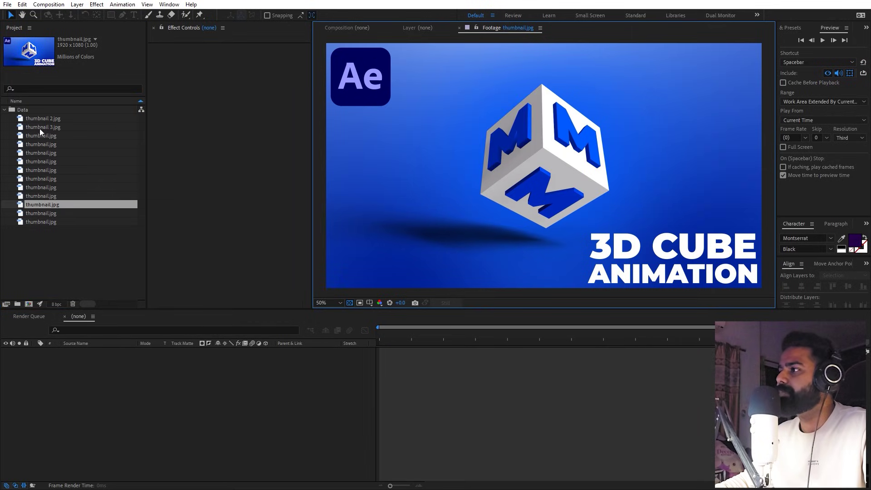
double_click(41, 119)
double_click(53, 164)
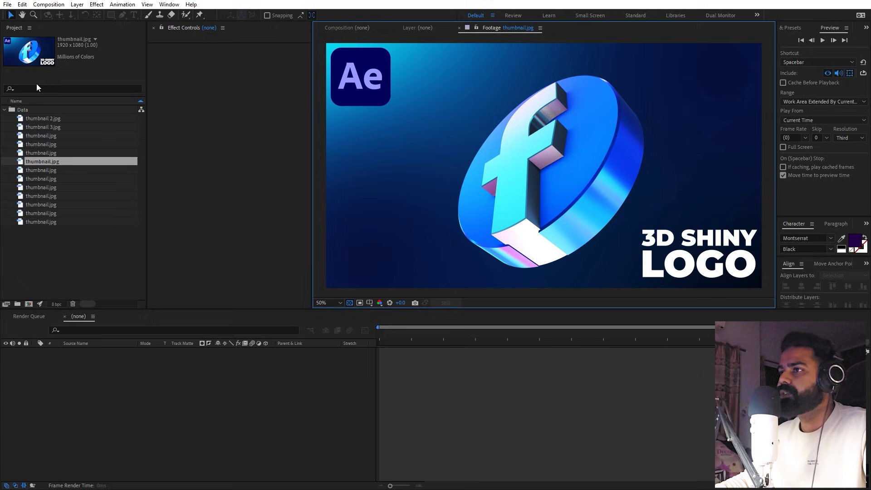
click(75, 267)
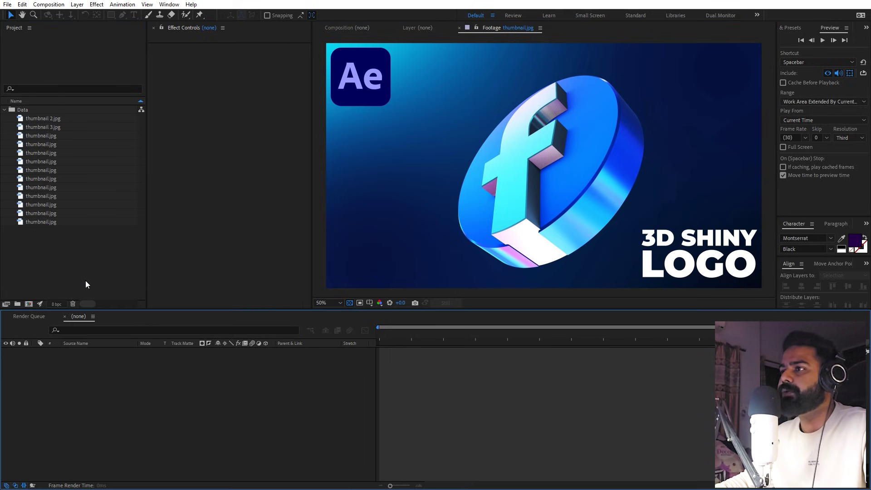
Create a 1920 x 1080, 30 fps composition named Main with a duration of 0:00:21:07.
click(48, 4)
click(53, 16)
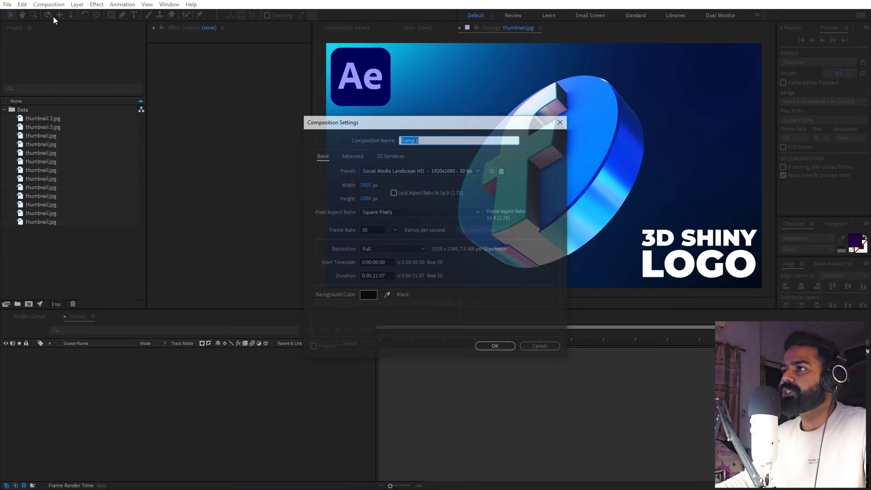
text(m)
key(BackSpace)
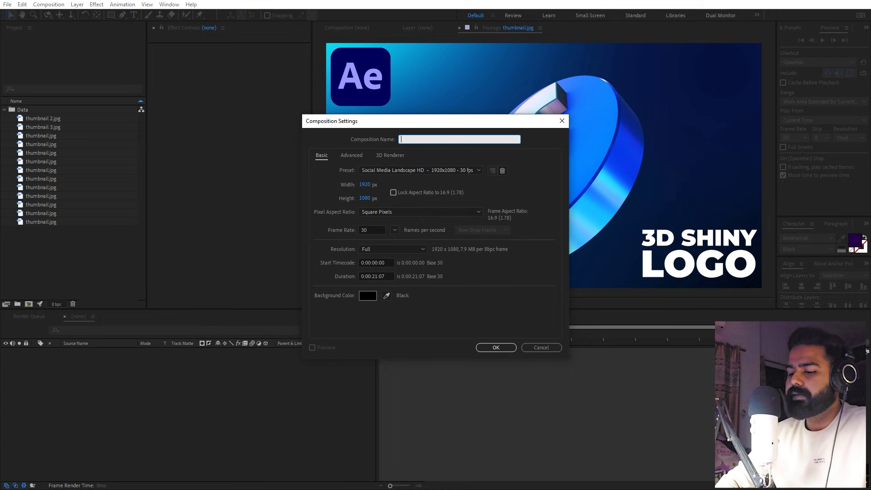
text(Main)
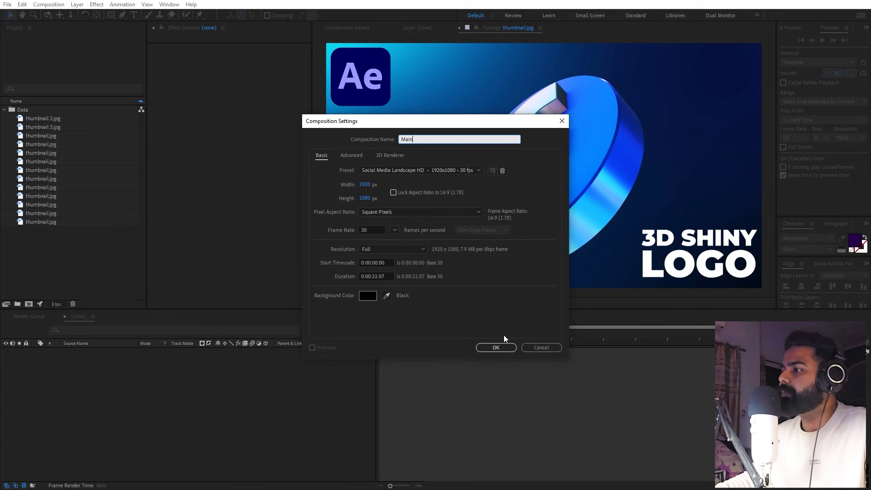
click(496, 348)
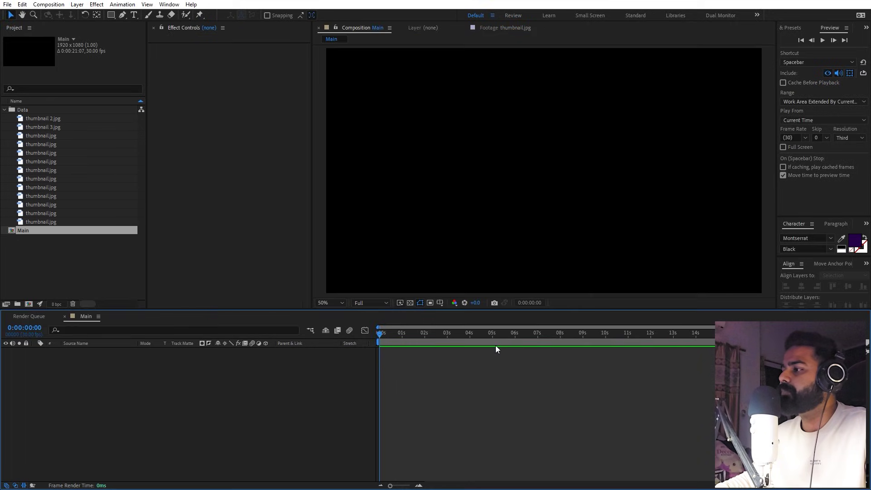
Add a 1920 x 1080 px solid coloured FAF9F1 to the Main composition as background and lock its layer.
right_click(212, 409)
mouse_move(258, 304)
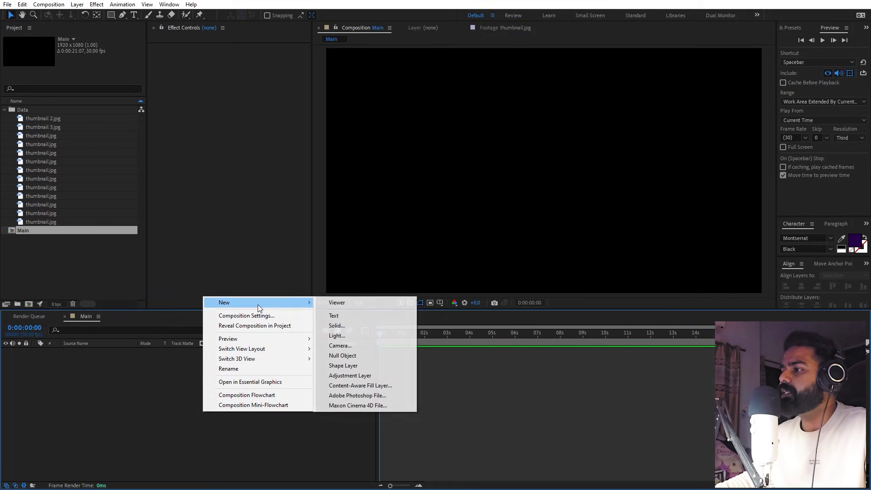
click(336, 325)
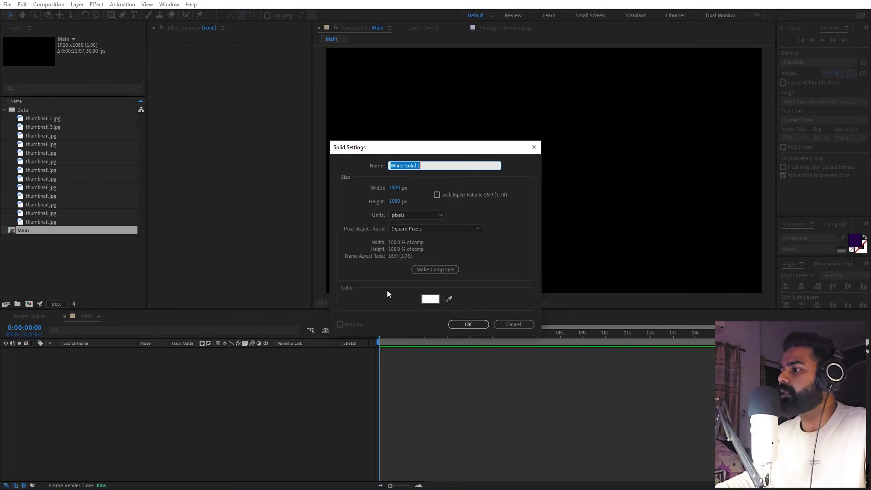
click(424, 295)
click(111, 209)
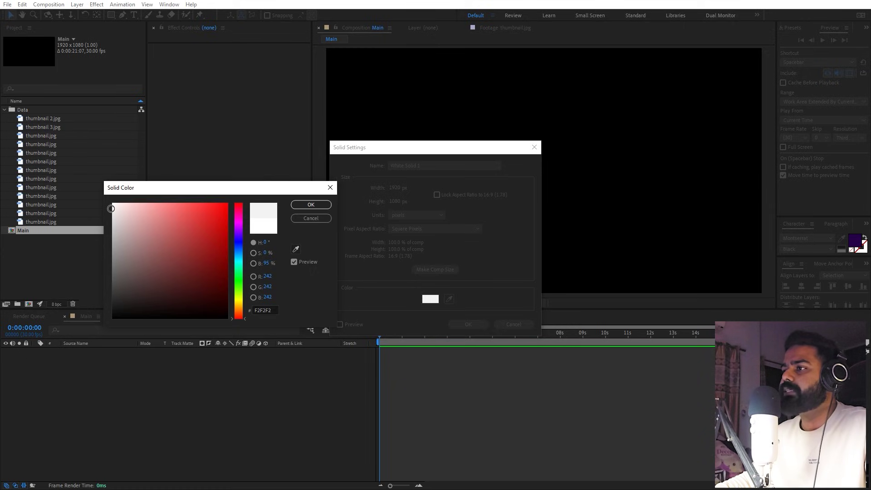
drag(236, 311, 236, 301)
click(128, 215)
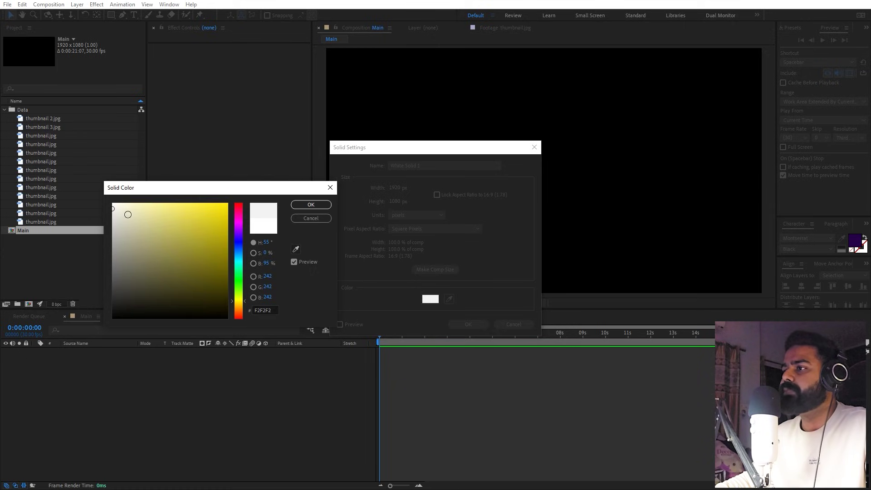
click(116, 205)
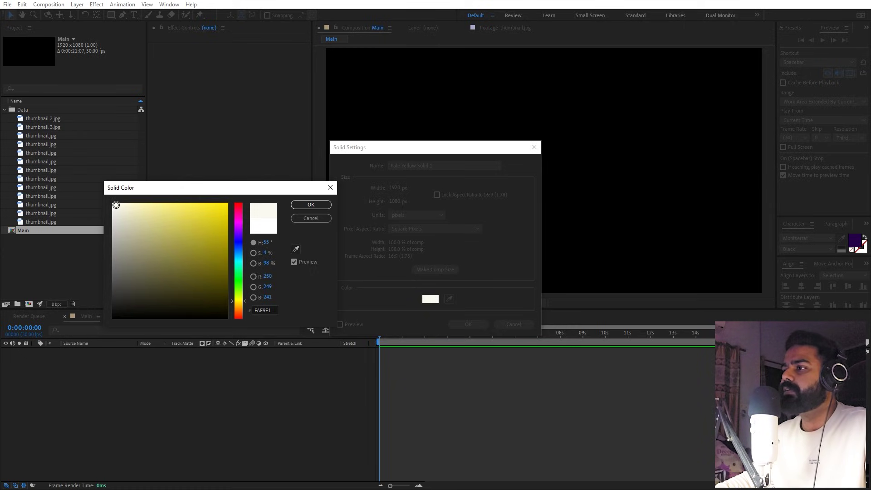
click(305, 204)
click(471, 323)
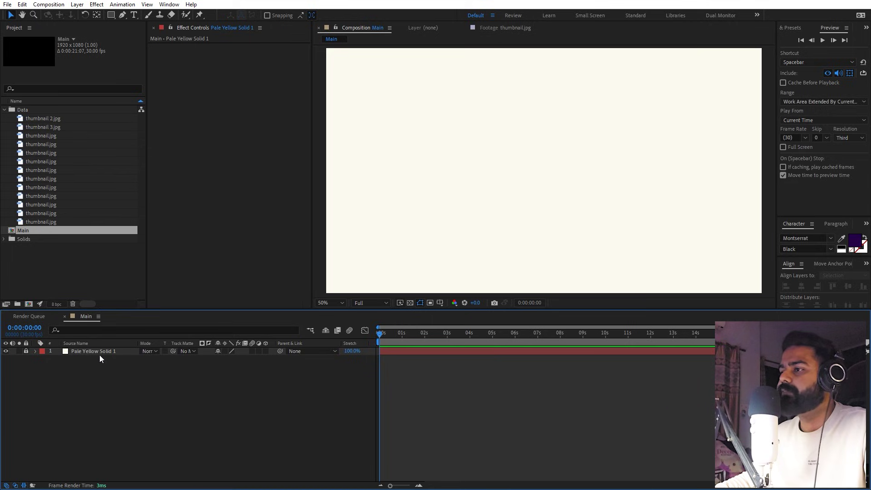
click(546, 129)
Place the last thumbnail.jpg of the Data folder, the one with the row of cars, above the solid in Main.
click(76, 244)
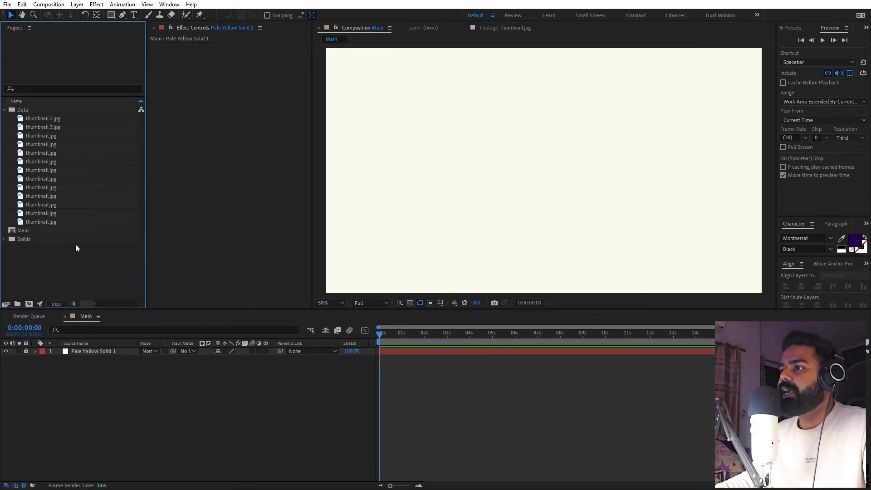
click(45, 120)
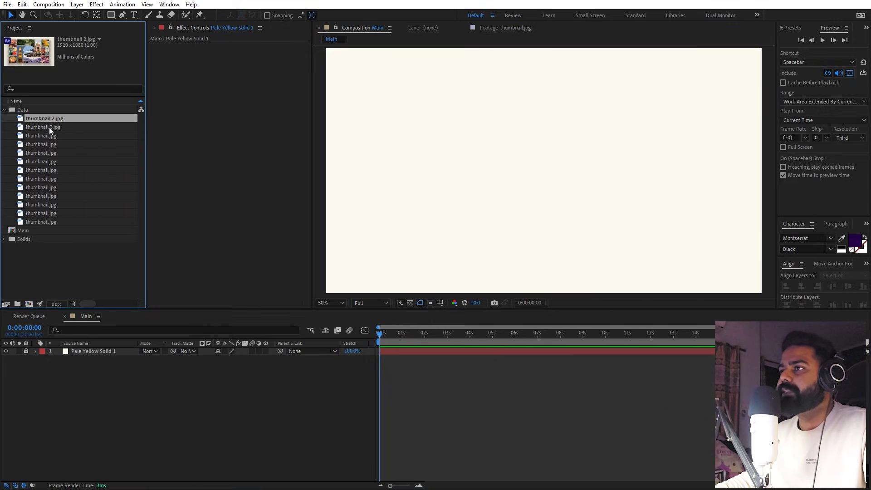
click(47, 221)
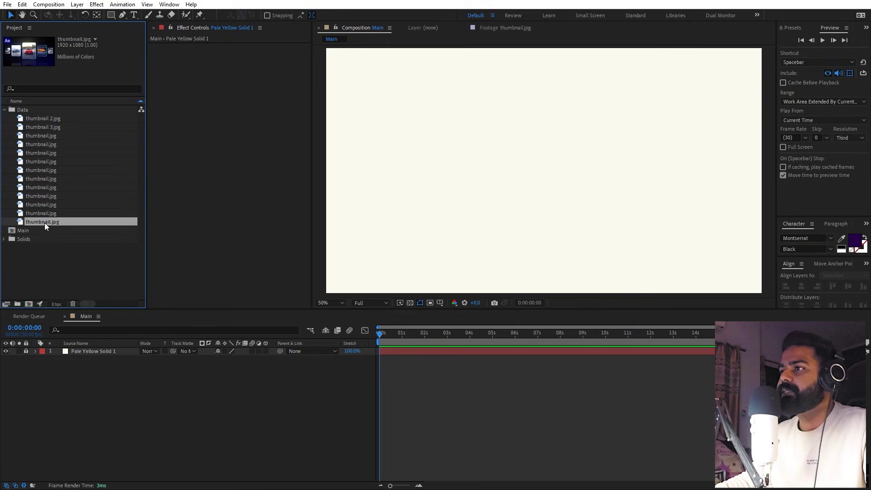
drag(44, 222, 110, 349)
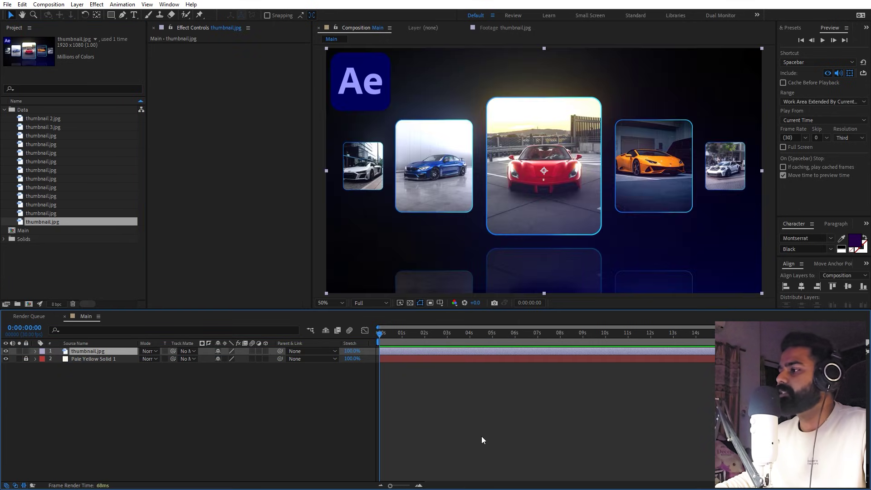
Set the thumbnail layer's scale to 50%.
key(s)
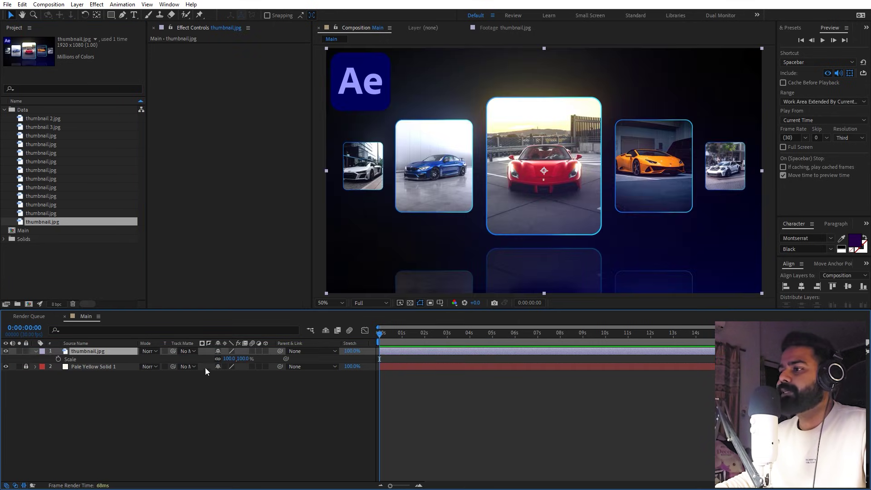
click(228, 358)
text(50)
key(Return)
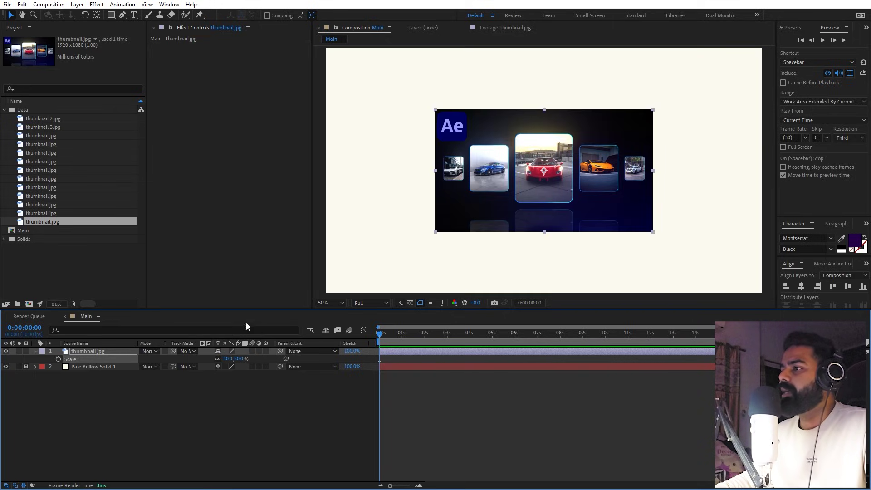
Make the thumbnail layer 3D and move it straight up to the frame's upper edge, horizontally centred.
click(265, 352)
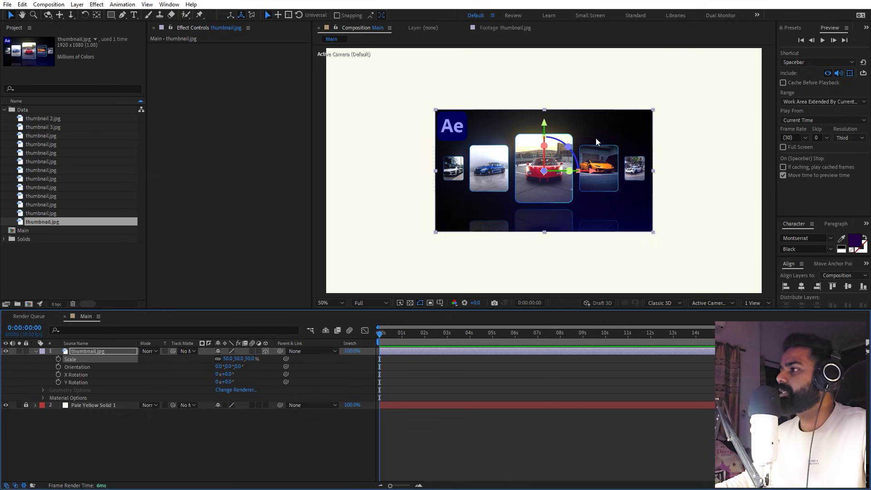
drag(597, 142, 597, 78)
click(198, 449)
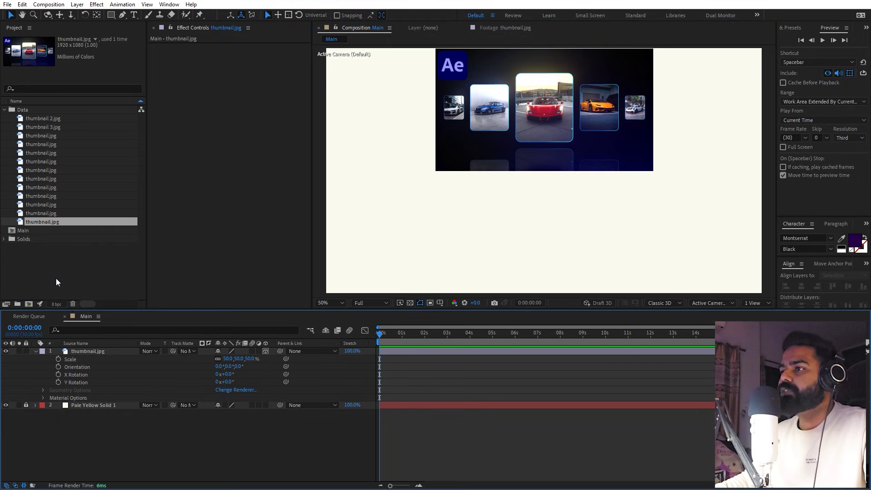
click(53, 265)
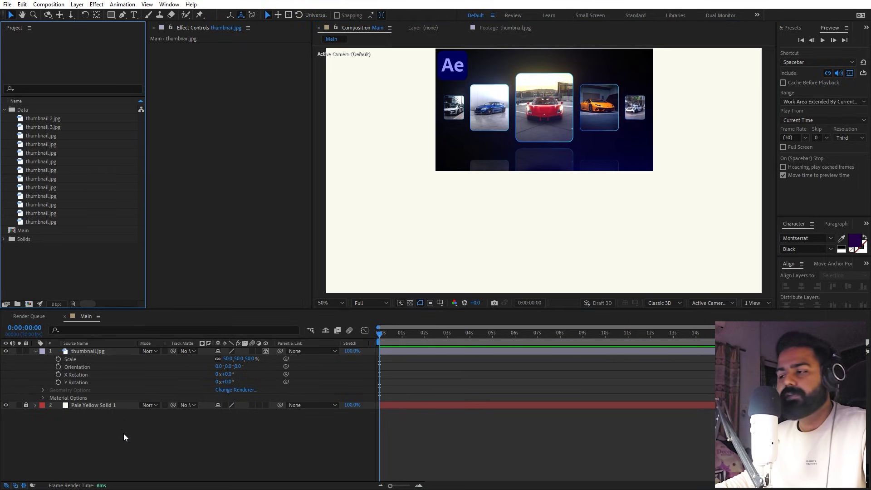
Add a null object to the Main composition and rename it Controller.
right_click(126, 337)
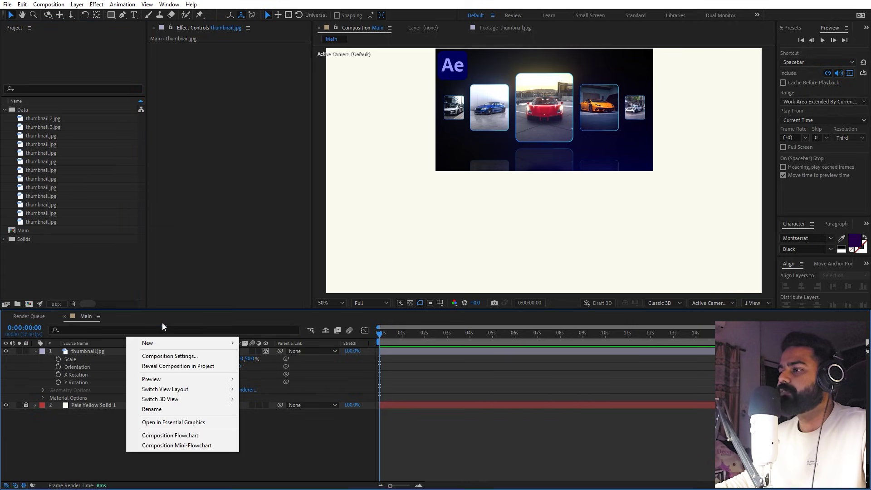
mouse_move(182, 346)
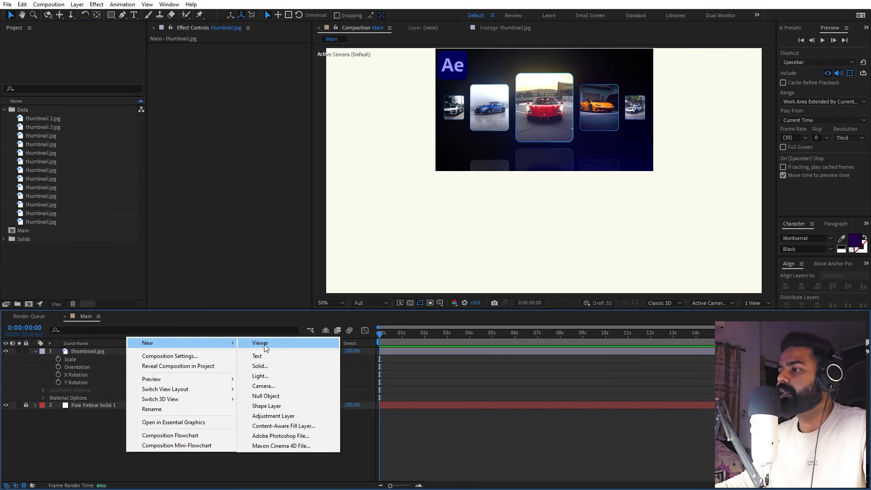
click(271, 397)
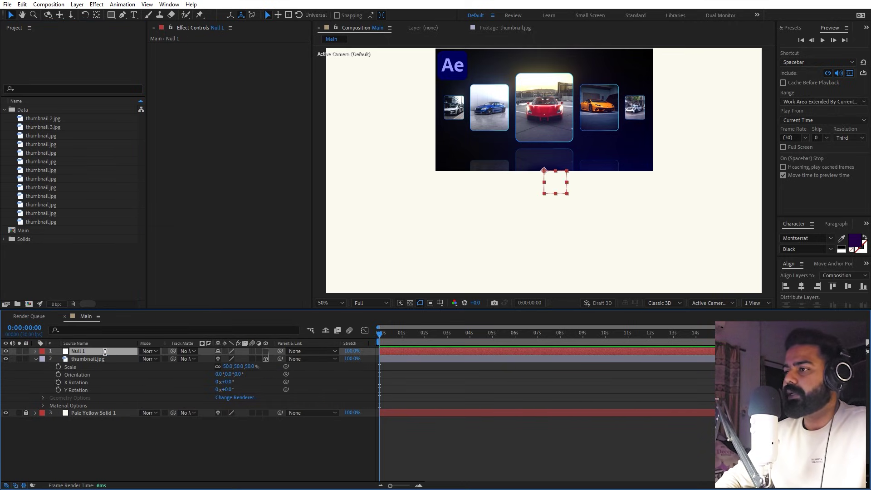
key(Return)
text(Controller)
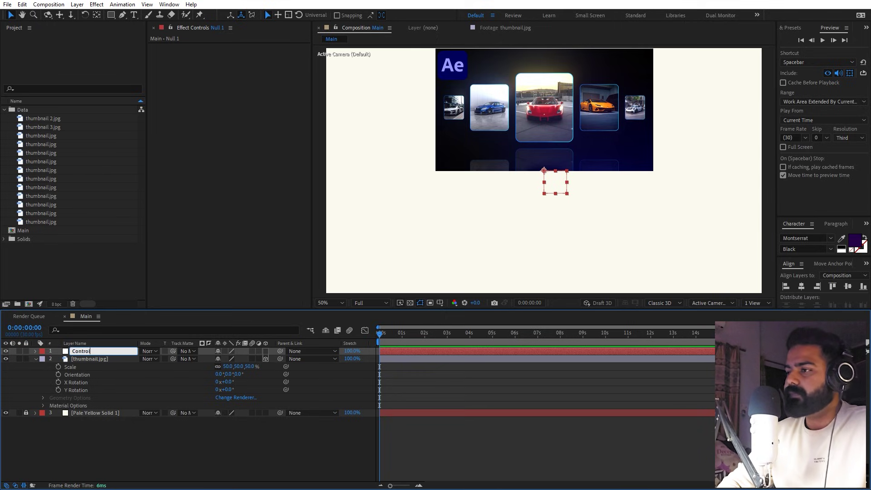
key(Return)
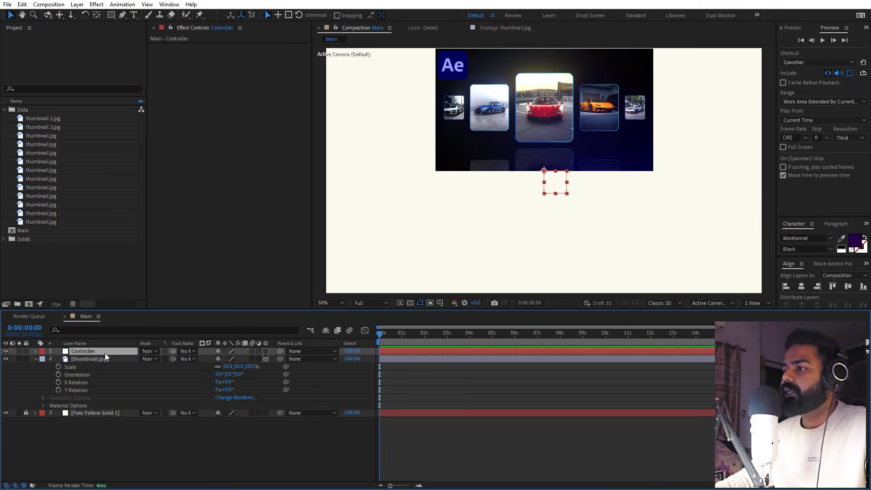
Make the Controller null 3D, set its Y position to 660 below the thumbnail, and collapse its properties.
click(266, 351)
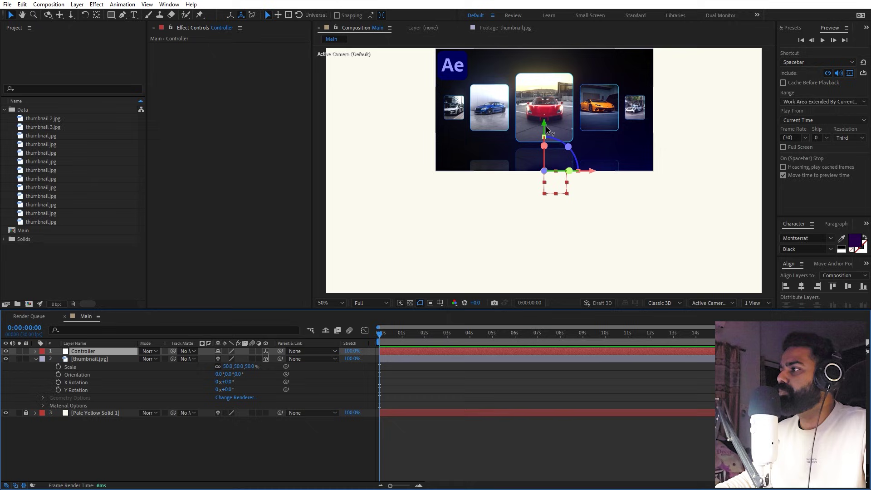
drag(546, 124, 549, 152)
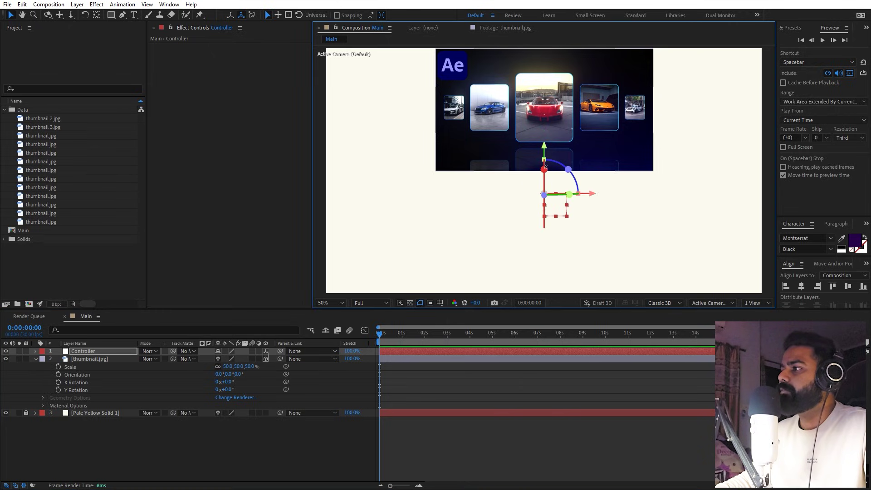
click(100, 350)
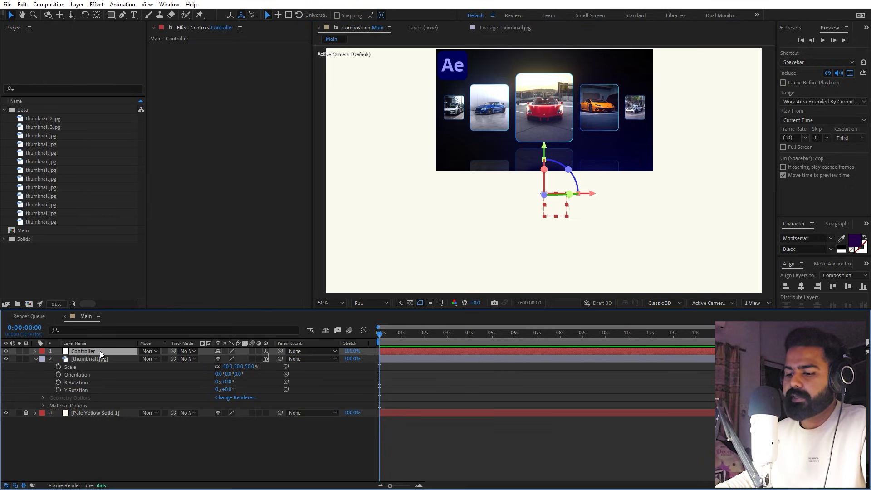
key(p)
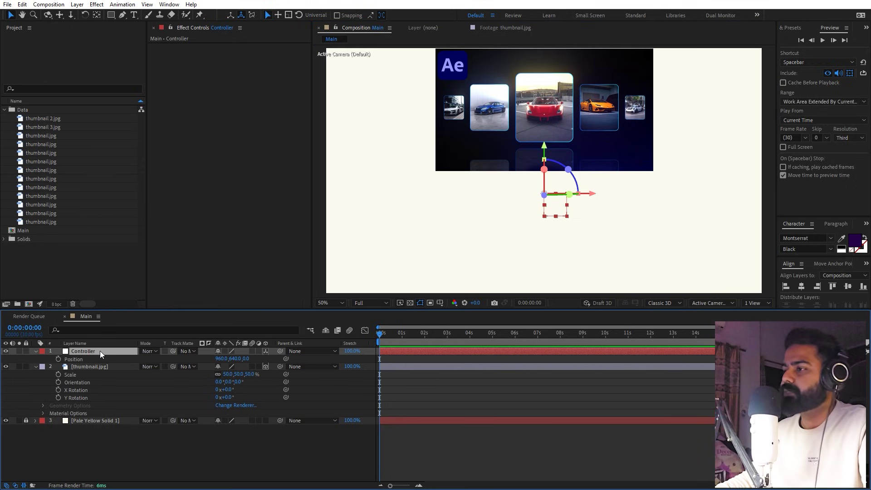
drag(236, 358, 242, 363)
click(236, 359)
text(660.0)
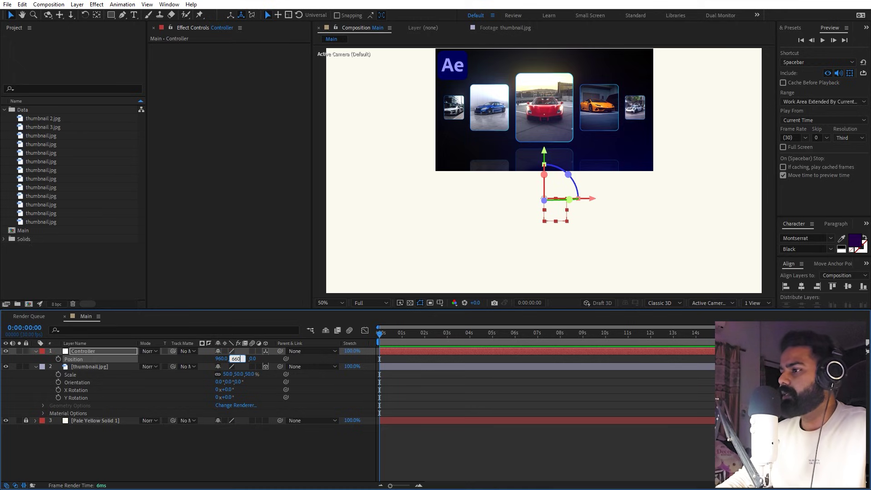
click(453, 456)
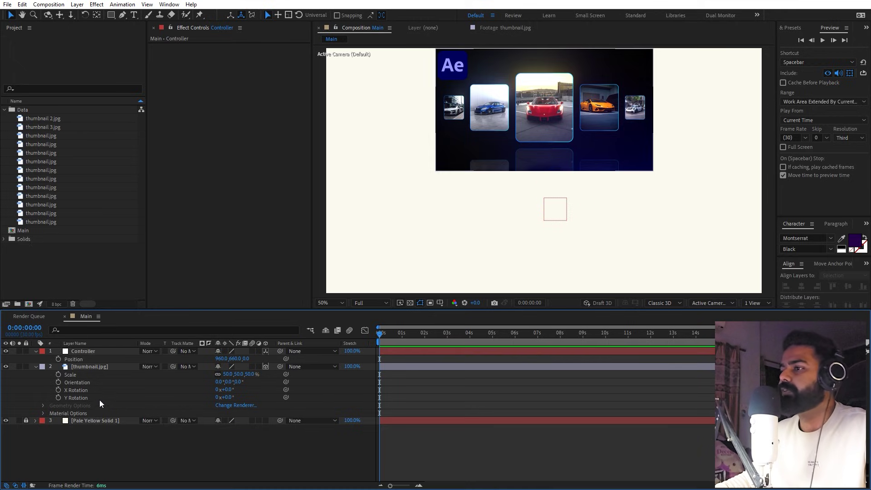
click(35, 351)
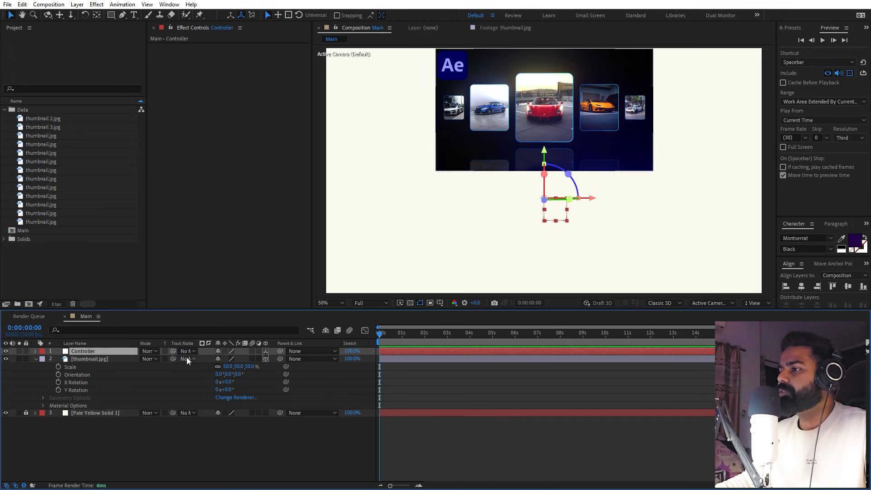
Parent the thumbnail layer to the Controller null and collapse its properties.
click(91, 359)
drag(222, 363, 91, 351)
click(221, 424)
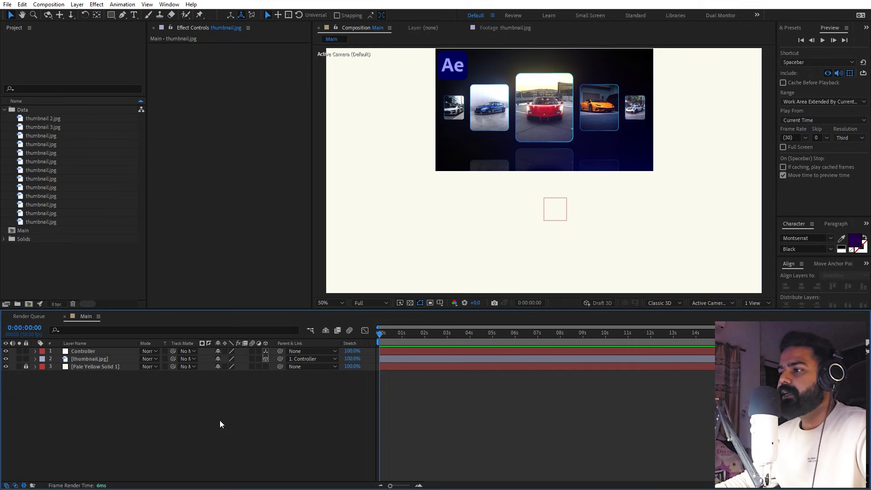
Duplicate the parented thumbnail layer seven times to make eight copies, then deselect everything.
click(110, 360)
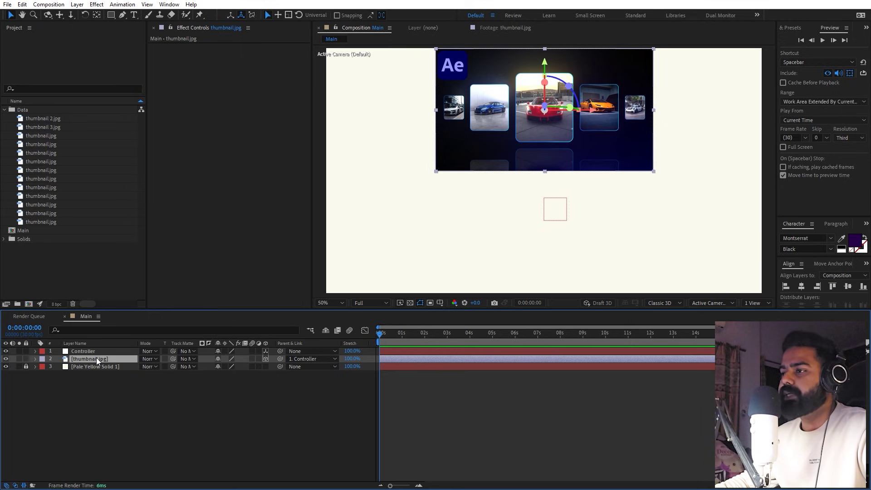
key(ctrl+d)
key(ctrl+d)
key(ctrl+d)
key(ctrl+d)
key(ctrl+d)
key(ctrl+d)
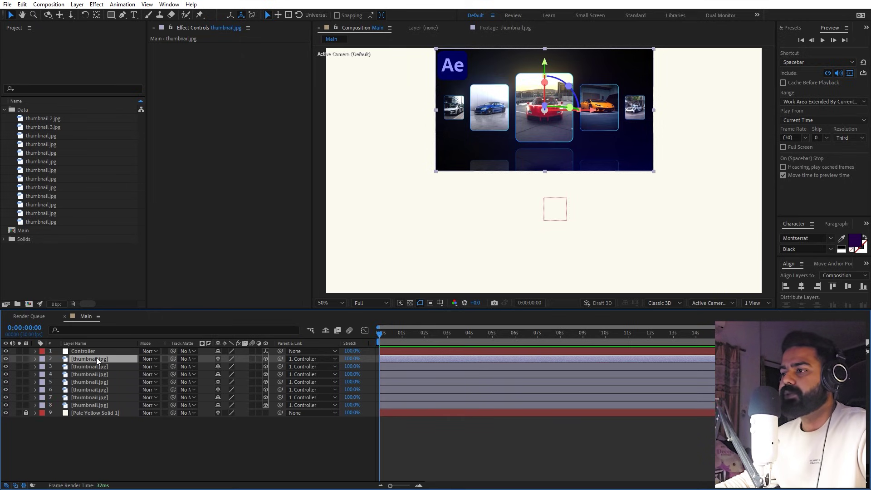
key(ctrl+d)
key(F2)
Reveal the rotation properties of the Controller null.
click(84, 351)
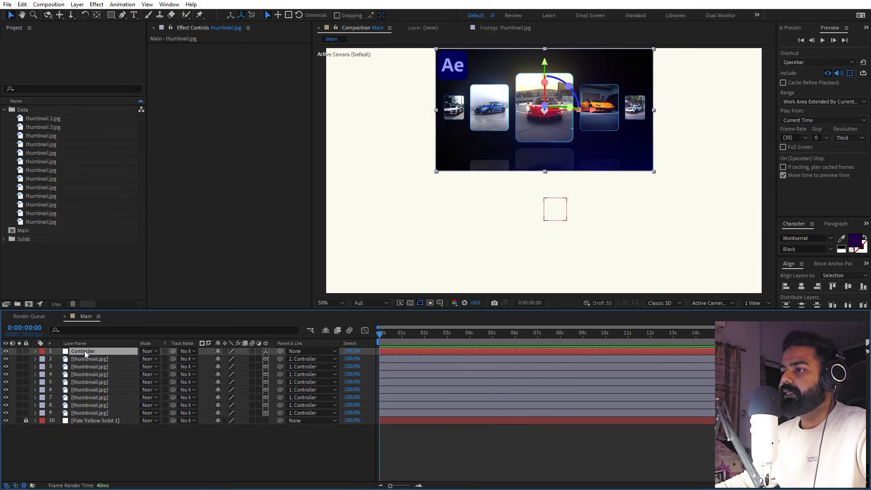
key(r)
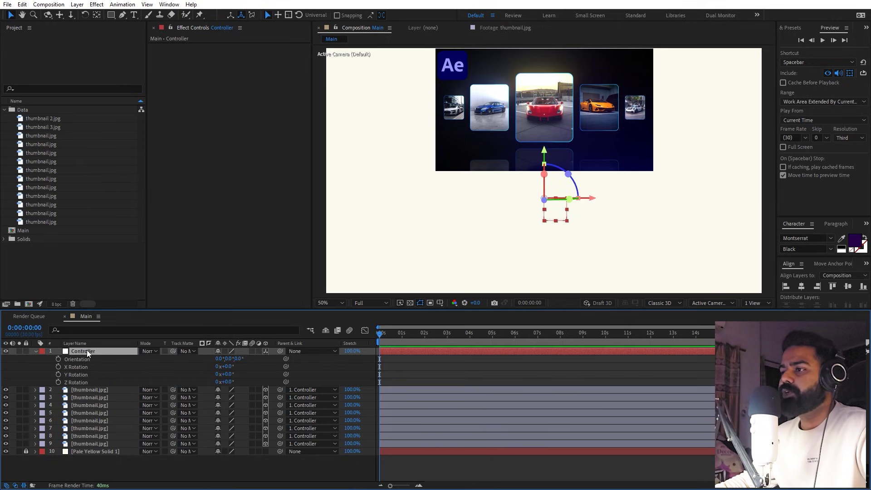
Try rotating the Controller by about -47° around its X axis, and undo the rotation.
mouse_move(227, 367)
mouse_down()
mouse_move(266, 367)
mouse_move(220, 374)
mouse_up()
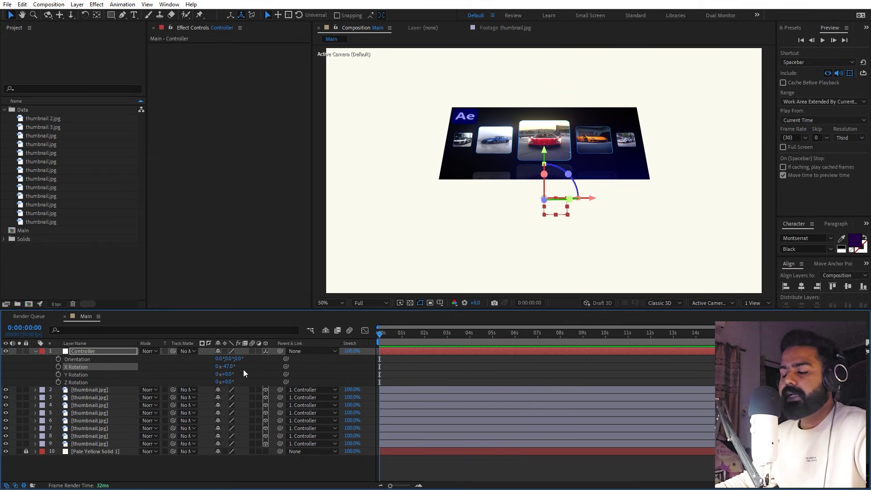
key(ctrl+z)
key(ctrl+z)
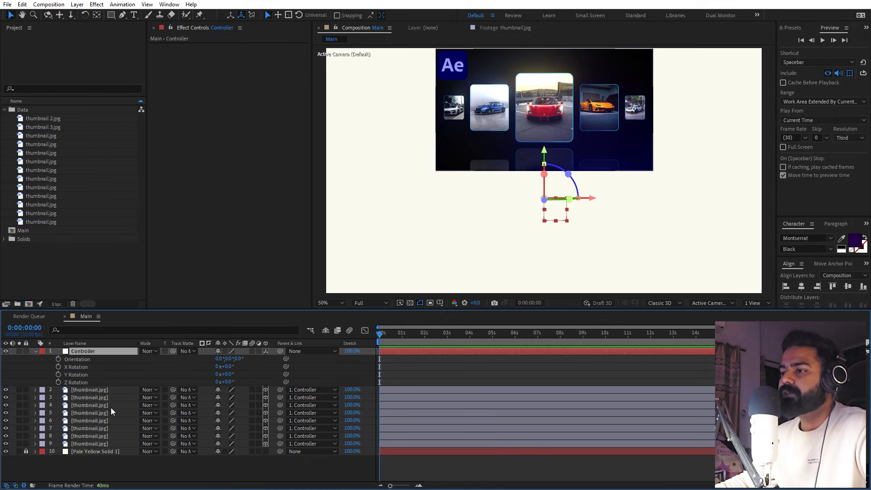
Try an X rotation of 360/8 on the Controller, and set it back to 0°.
click(228, 366)
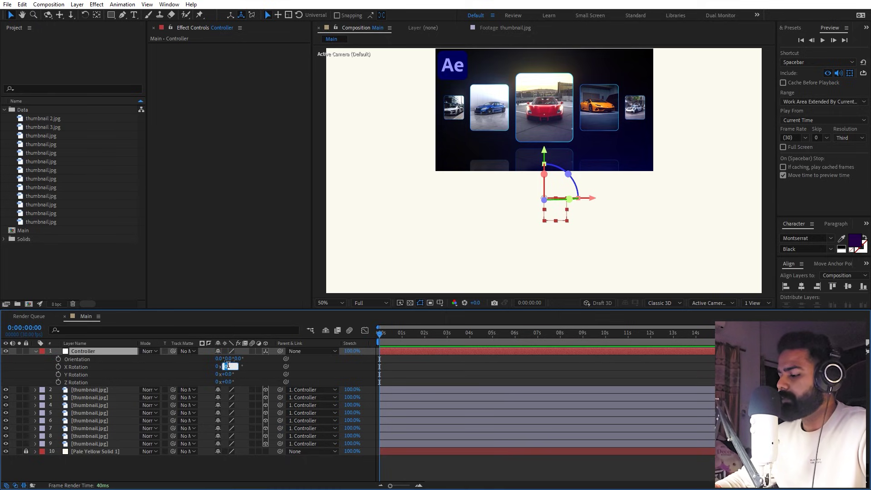
text(360)
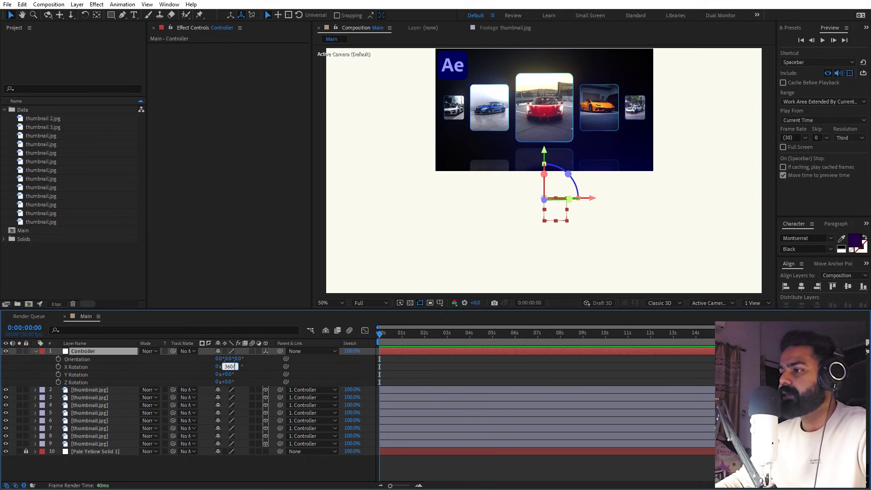
text(/8)
key(Return)
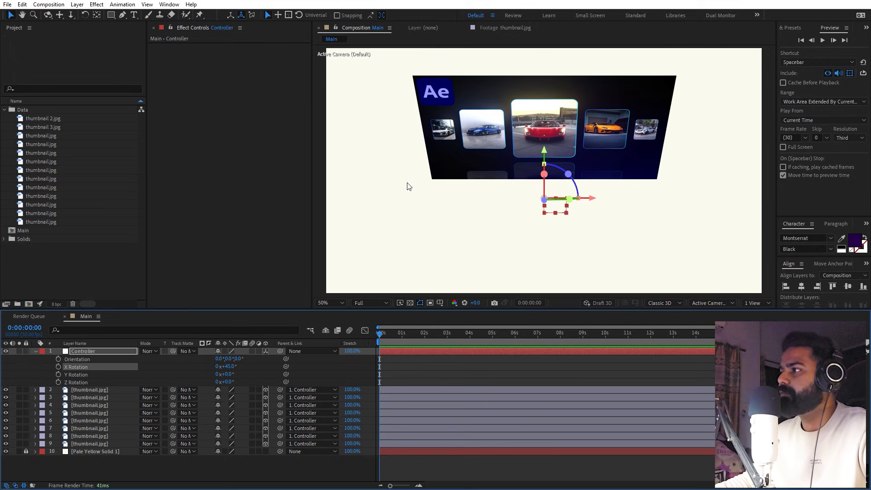
click(229, 366)
text(0)
key(Return)
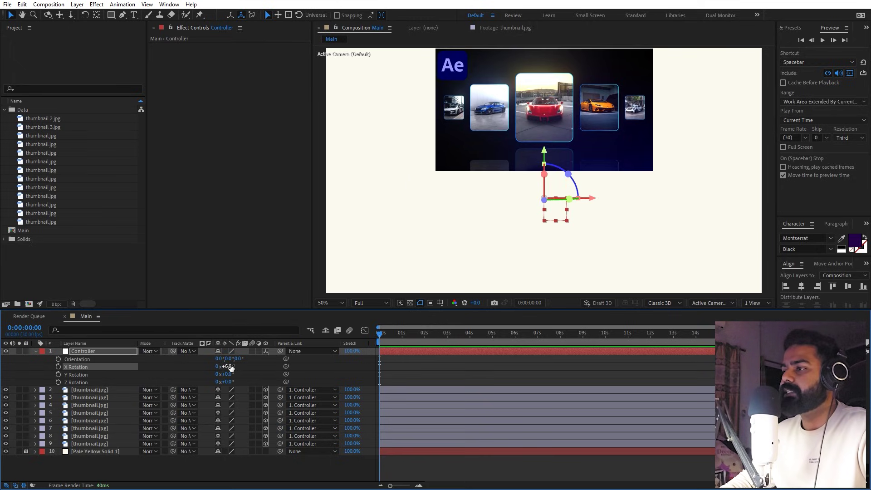
Unparent the thumbnail on layer 2 from the Controller, and set the Controller's X rotation to 45°.
click(102, 391)
click(300, 390)
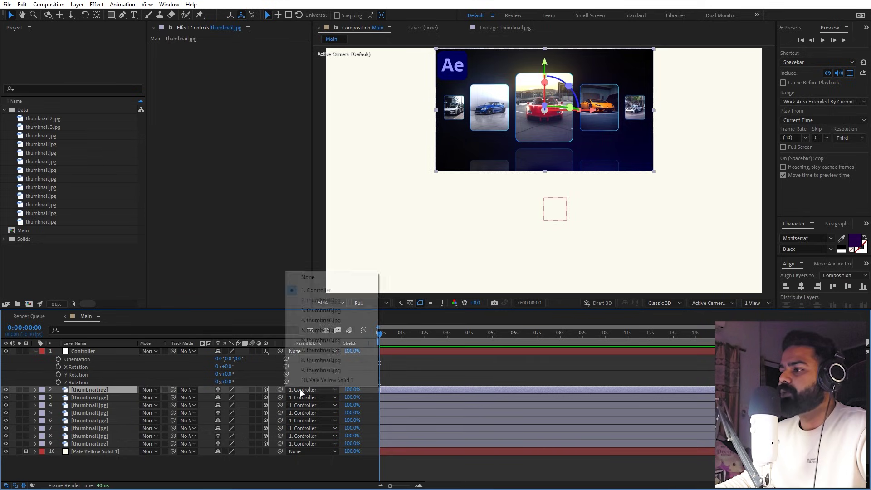
click(307, 277)
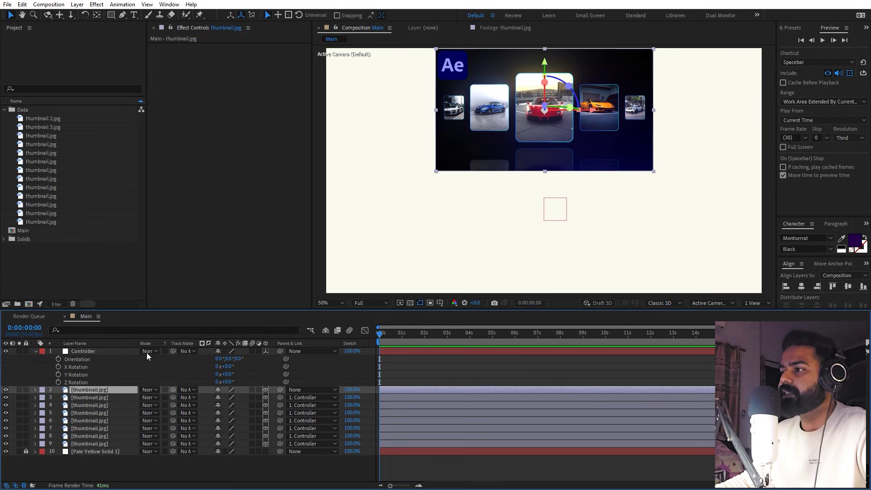
click(86, 352)
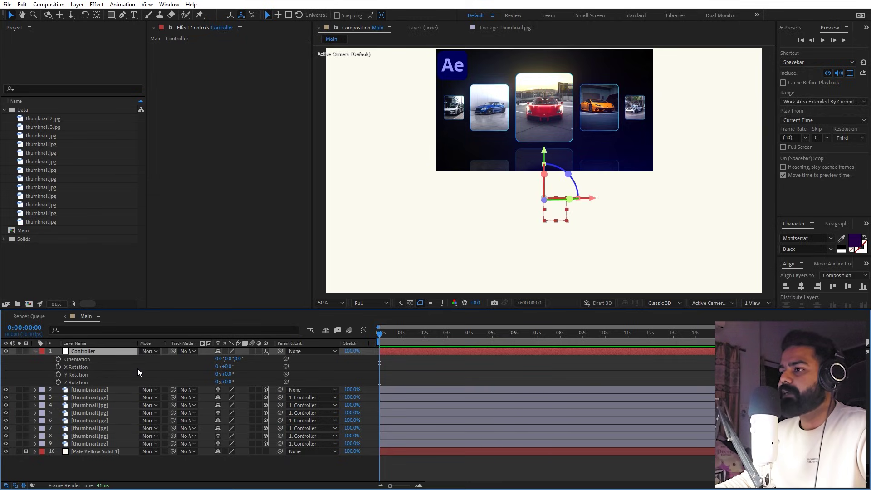
click(227, 366)
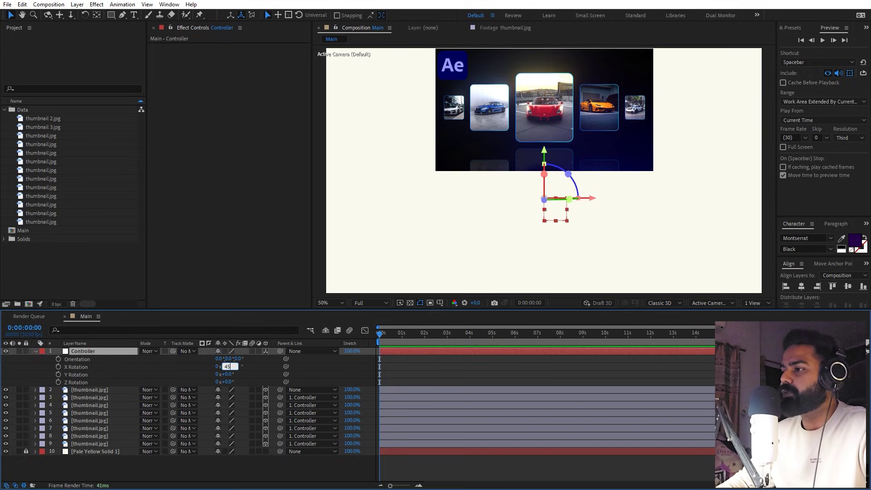
text(45)
key(Return)
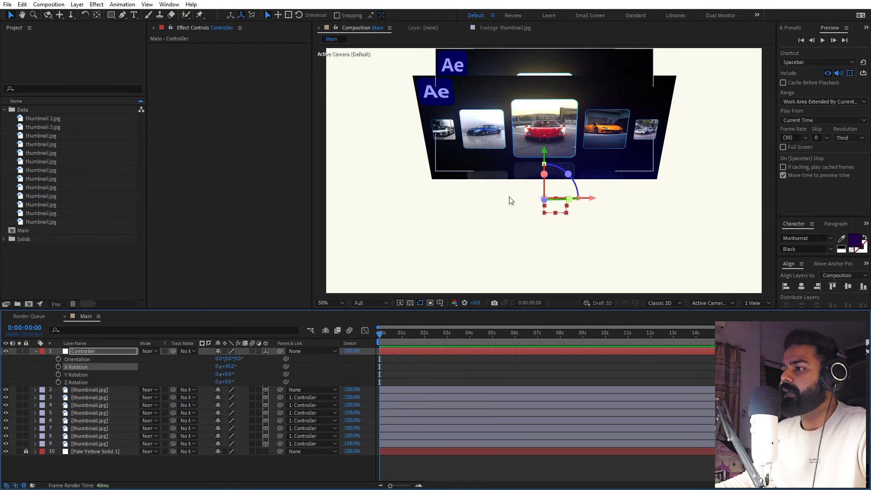
Set the parent of thumbnail layer 3 to None, and set the Controller's X rotation to 90°.
click(101, 398)
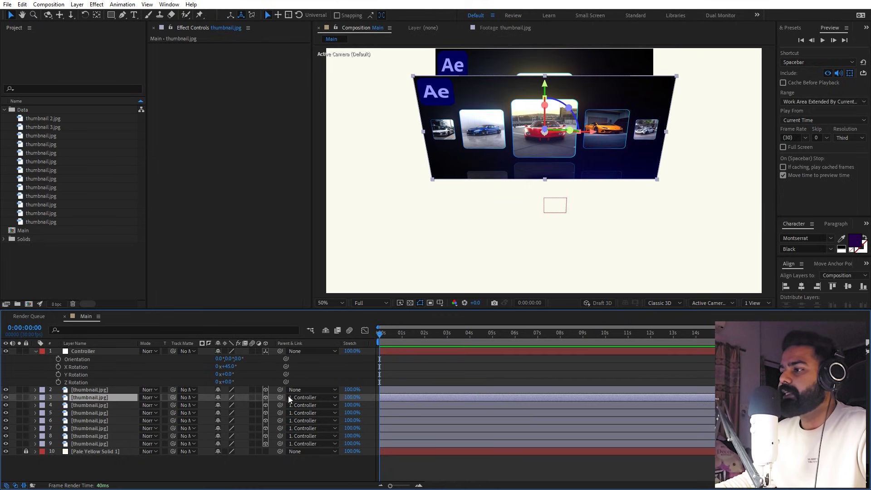
click(304, 398)
click(306, 285)
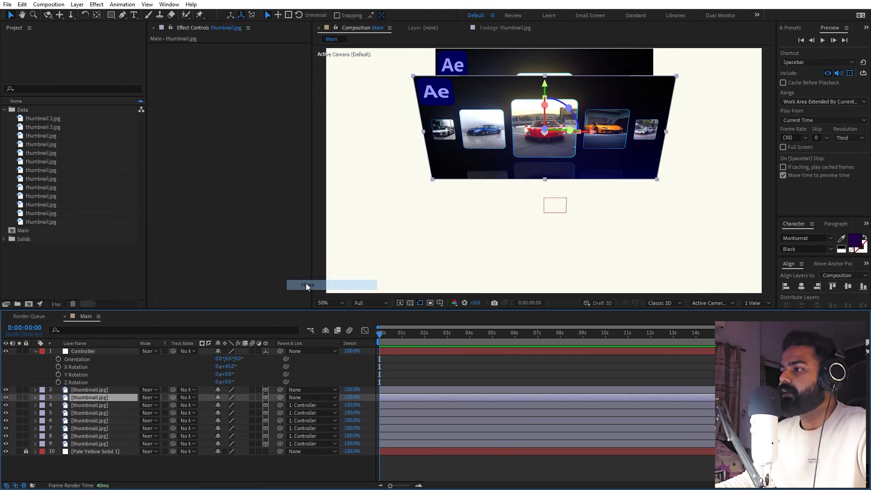
click(93, 352)
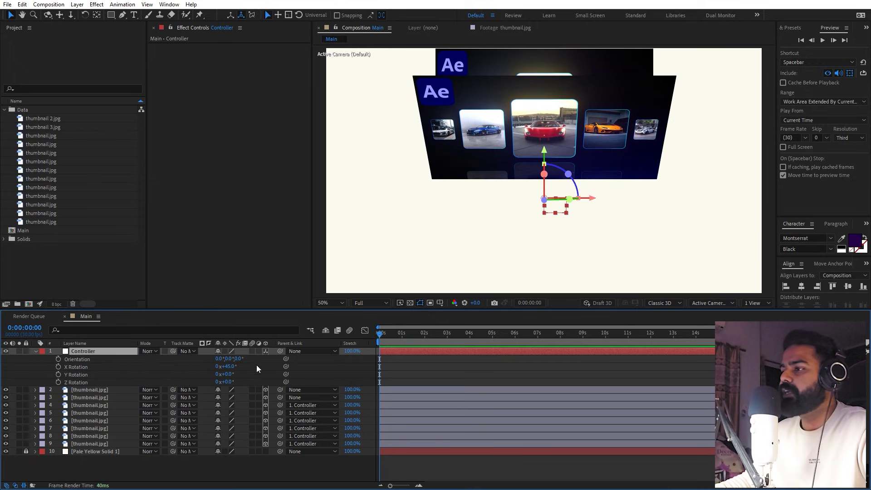
click(229, 366)
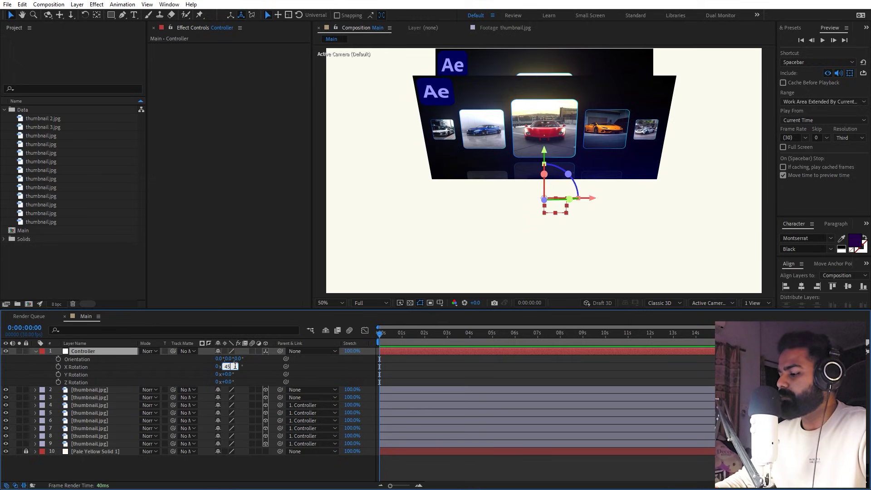
text(90)
key(Return)
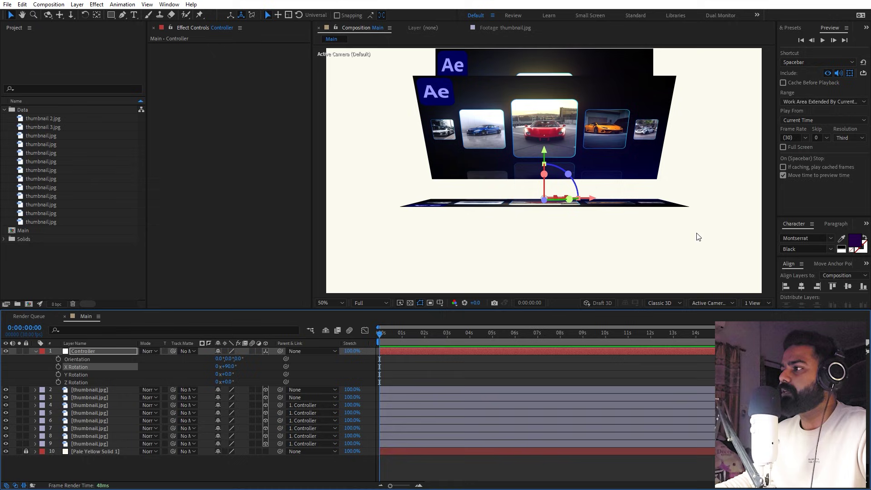
Set the parent of thumbnail layer 4 to None, and add 45° to the Controller's X rotation for 135°.
click(303, 406)
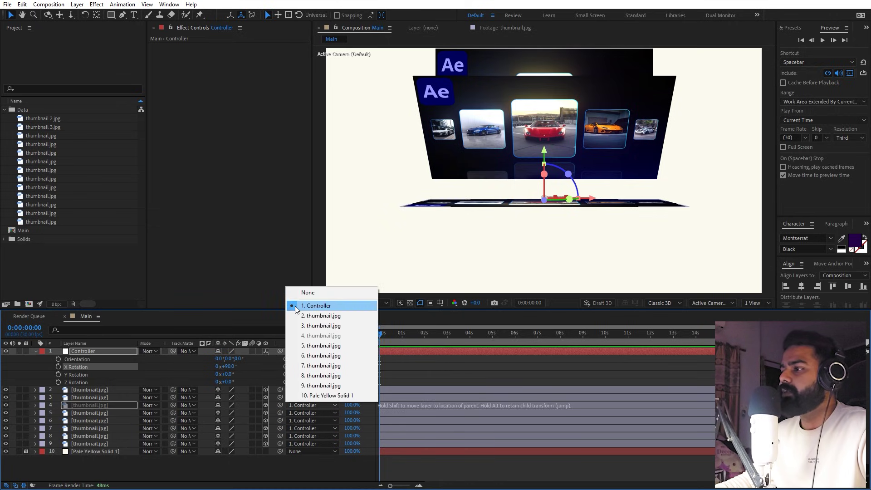
click(302, 290)
click(108, 351)
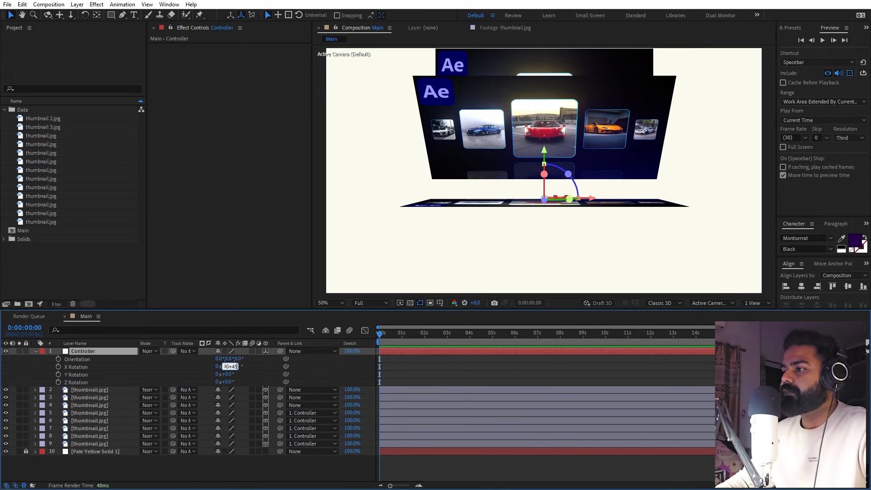
key(Return)
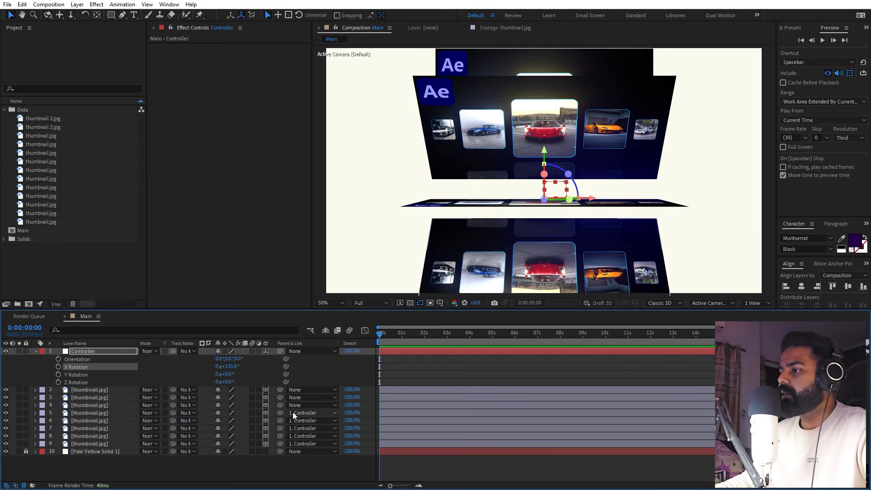
Set the parent of thumbnail layer 5 to None, and add 45° to the Controller's X rotation for 180°.
click(293, 412)
click(314, 303)
click(229, 367)
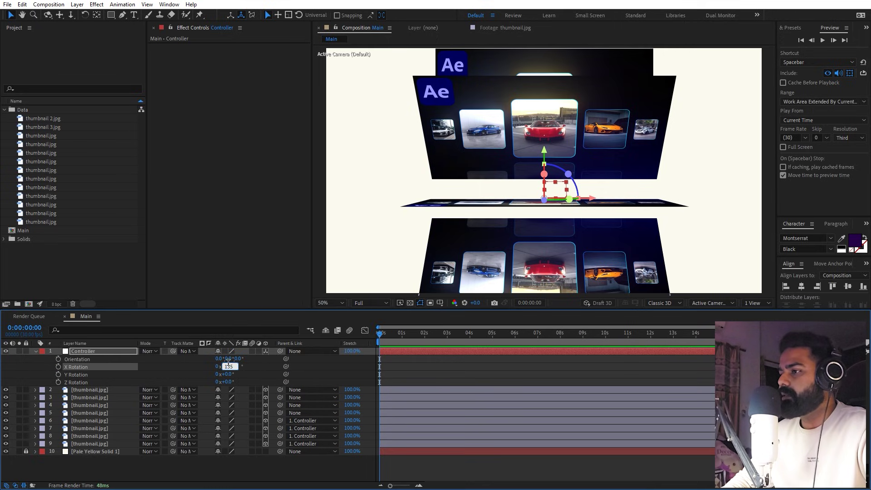
text(+45)
key(Return)
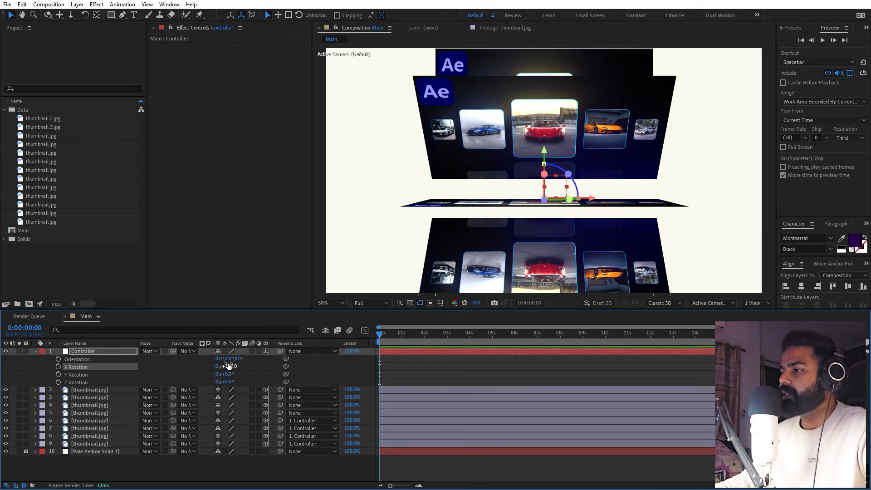
Set the parent of thumbnail layer 6 to None, and add 45° to the Controller's X rotation for 225°.
click(312, 421)
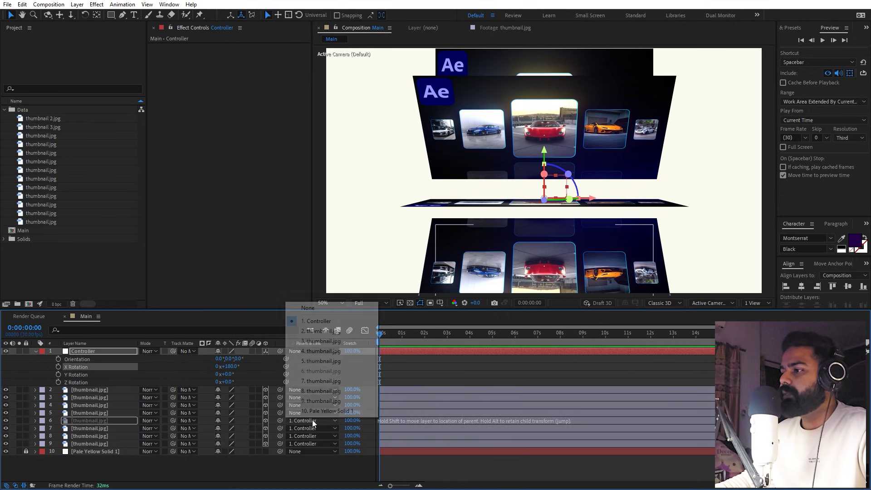
click(320, 308)
click(229, 366)
text(+45)
key(Return)
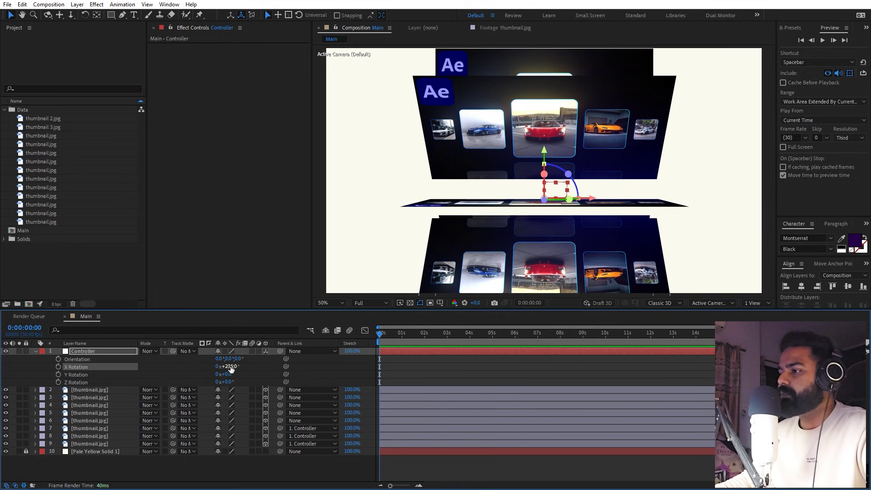
Set the parent of thumbnail layer 7 to None, and add 45° to the Controller's X rotation for 270°.
click(318, 427)
click(309, 315)
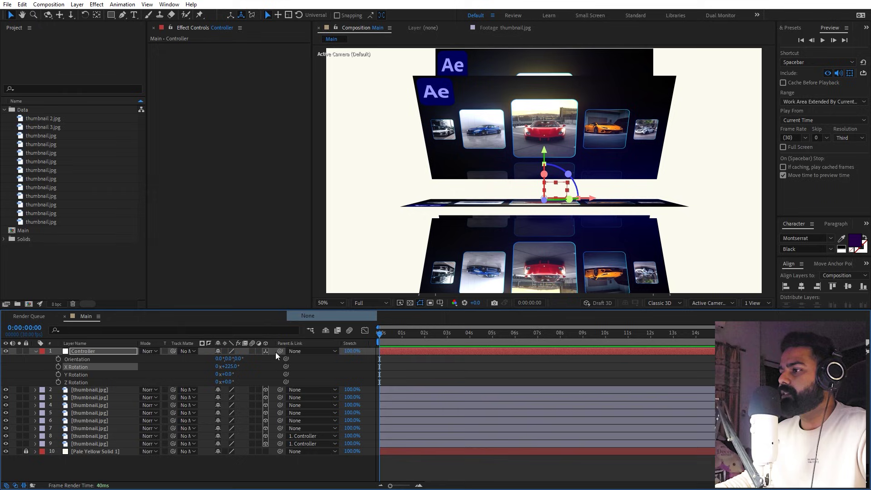
click(229, 366)
text(+45)
key(Return)
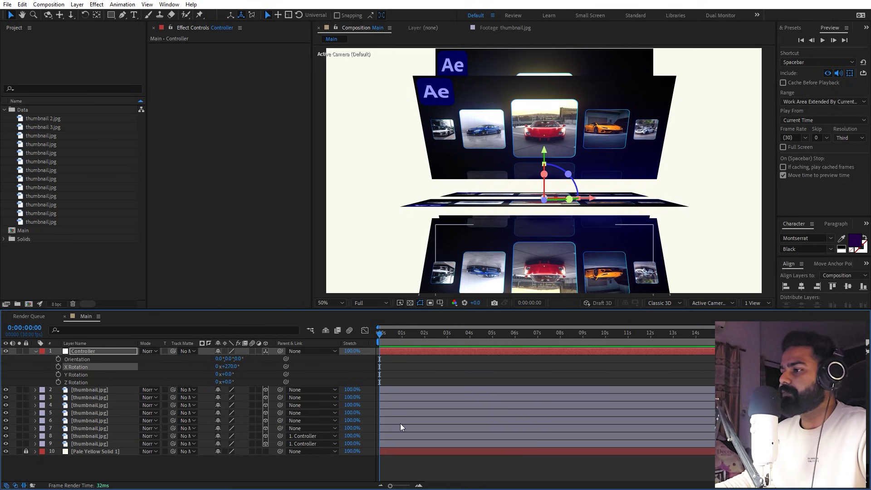
Set the parent of thumbnail layer 8 to None, and add 45° to the Controller's X rotation for 315°.
click(319, 437)
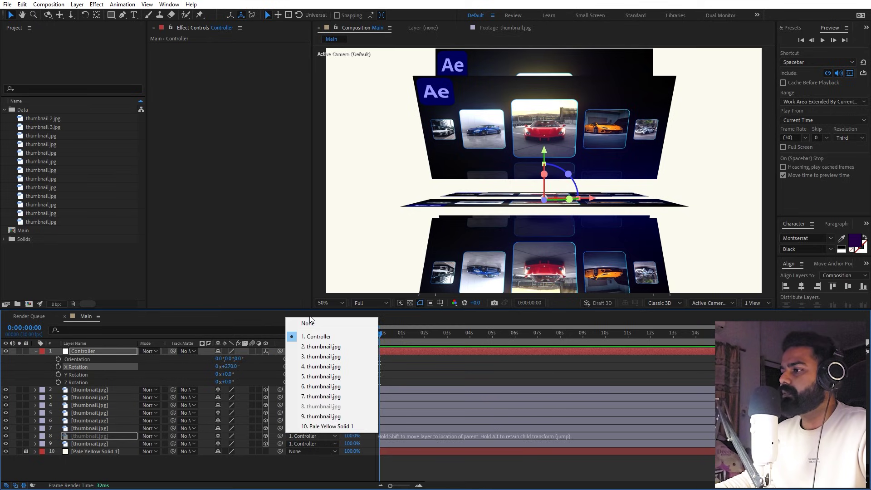
click(309, 323)
click(229, 366)
text(+)
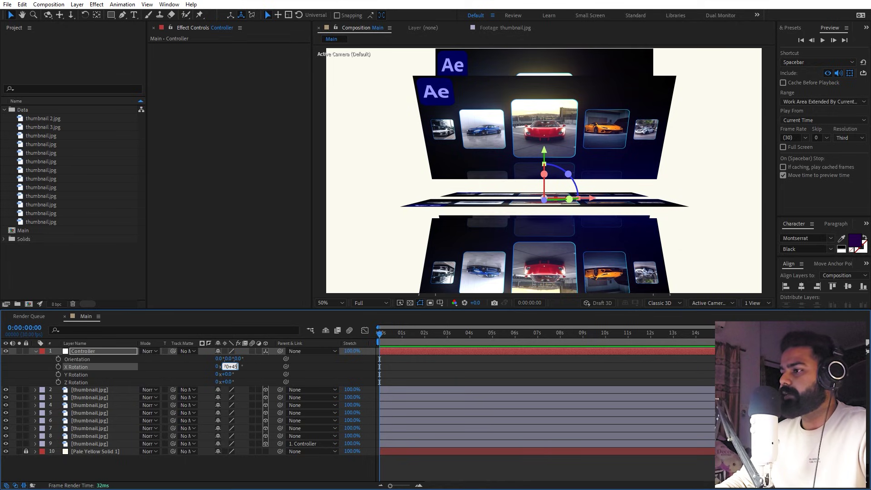
text(45)
key(Return)
Unparent the last thumbnail, layer 9, from the Controller and deselect all layers.
click(312, 444)
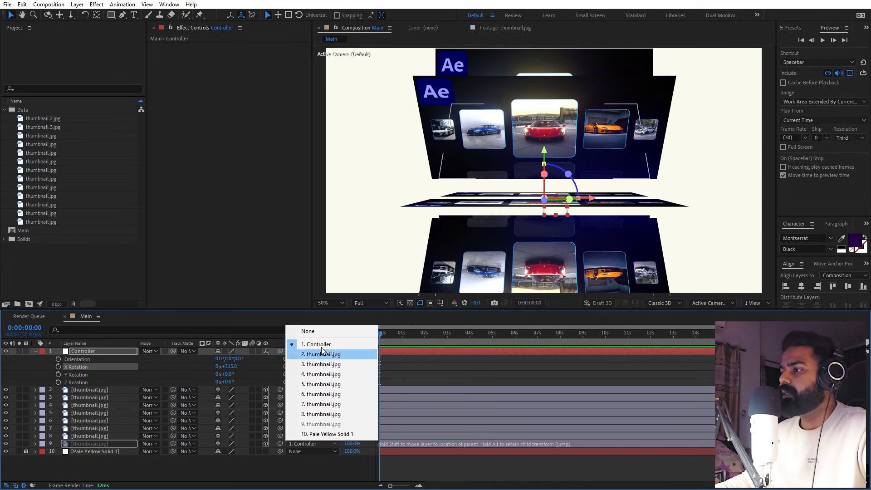
click(323, 331)
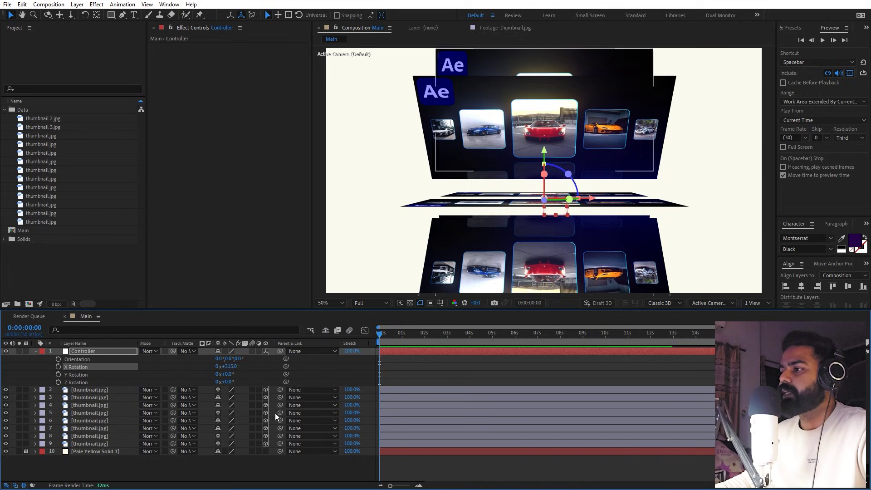
click(242, 472)
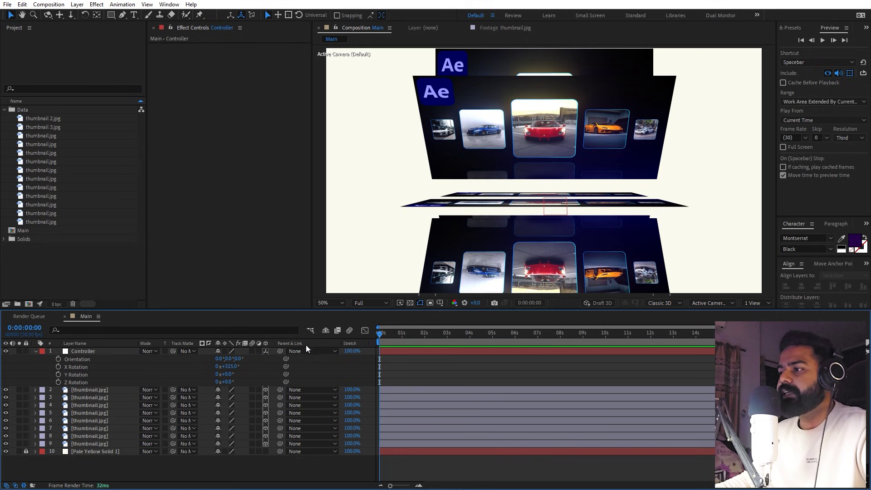
Parent all eight thumbnail layers, 2 through 9, to the Controller and collapse the Controller's properties.
click(101, 389)
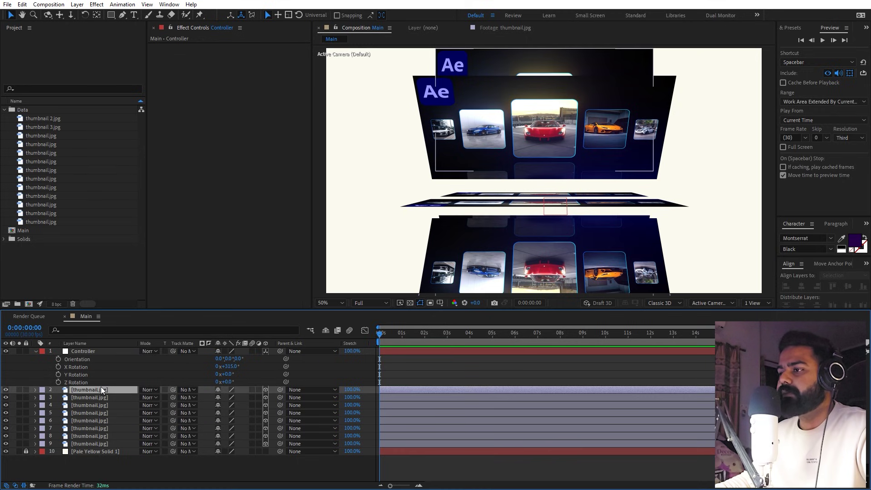
shift+click(92, 442)
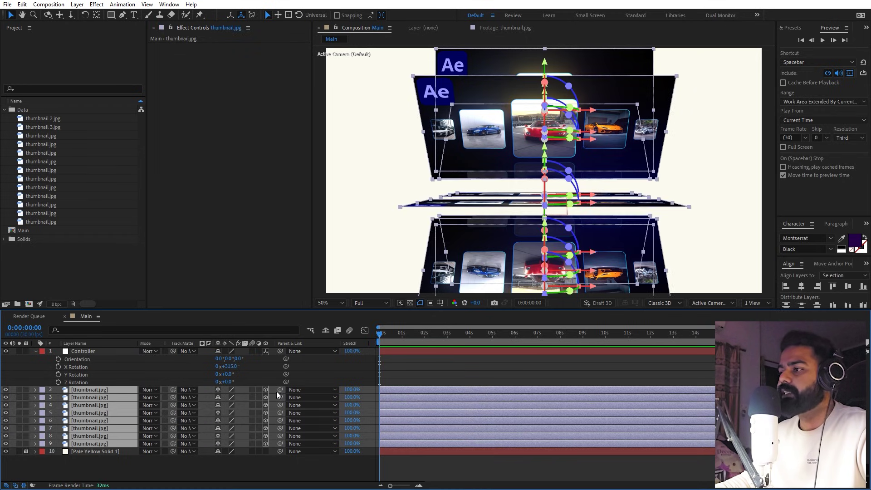
drag(280, 392, 98, 352)
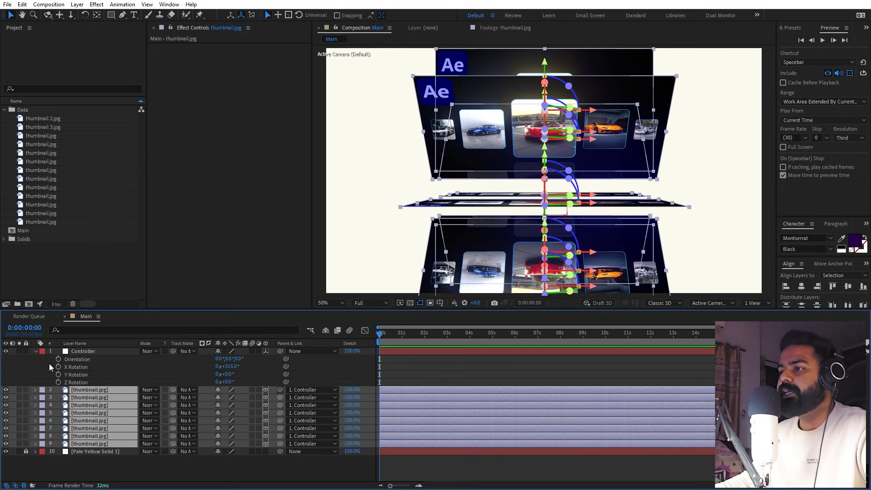
click(36, 351)
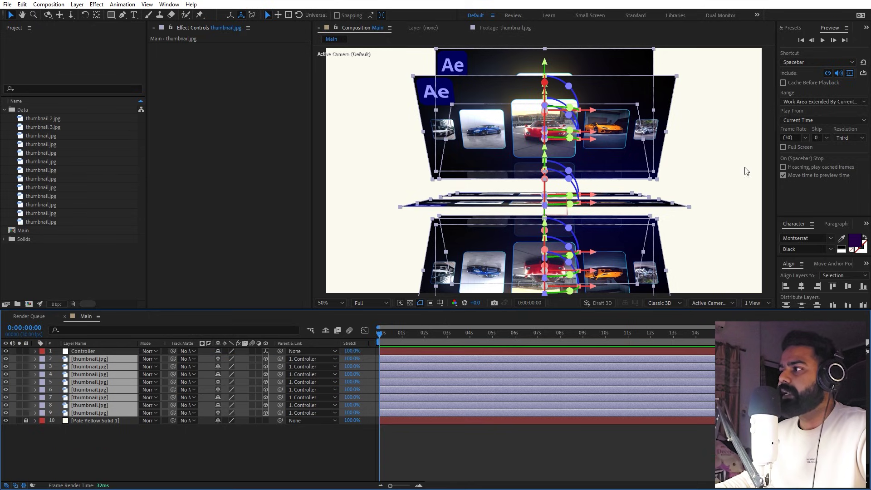
Try rotating the Controller to test how the thumbnail ring turns, and undo the last rotation changes.
click(95, 352)
key(r)
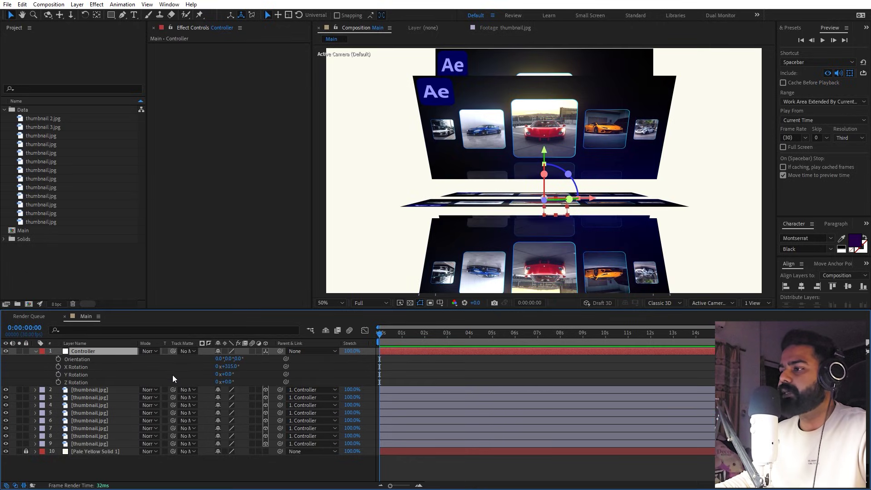
mouse_move(234, 371)
mouse_down()
mouse_move(425, 375)
mouse_move(236, 376)
mouse_move(266, 377)
mouse_move(236, 376)
mouse_move(254, 381)
mouse_move(254, 368)
mouse_move(279, 370)
mouse_move(217, 370)
mouse_up()
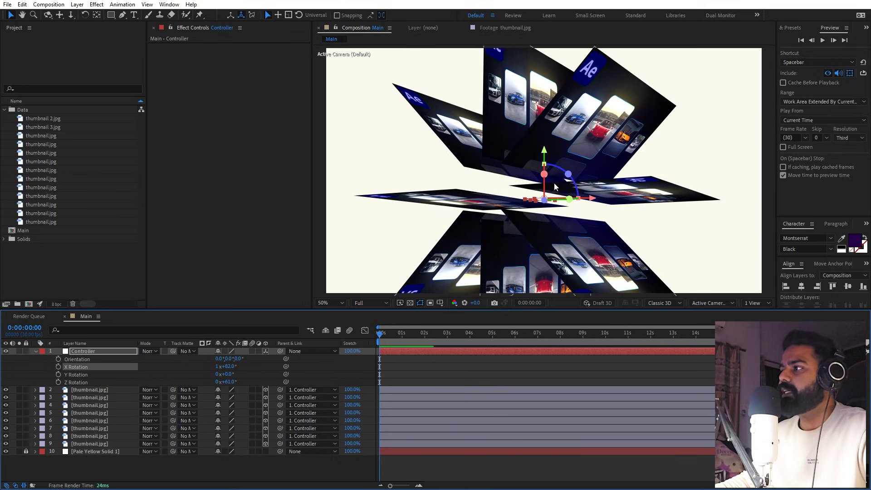
key(ctrl+z)
key(ctrl+z)
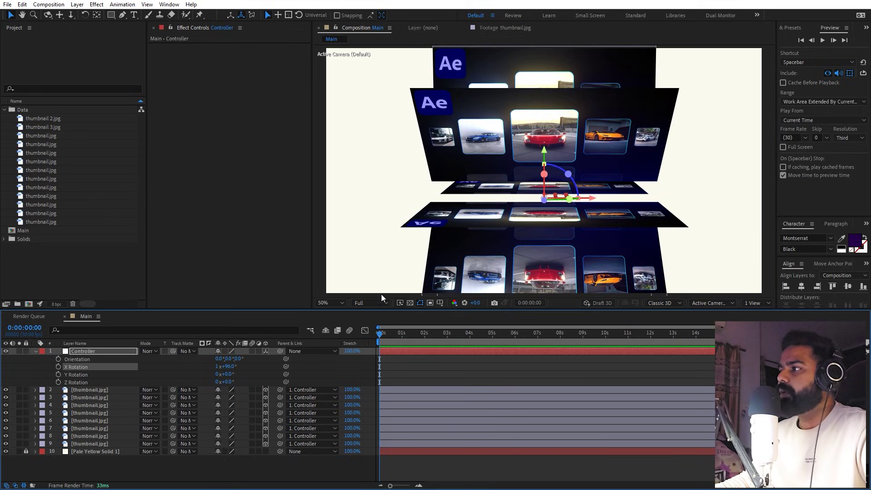
Reset the Controller's X Rotation to 0x+0° and deselect the layer.
text(0)
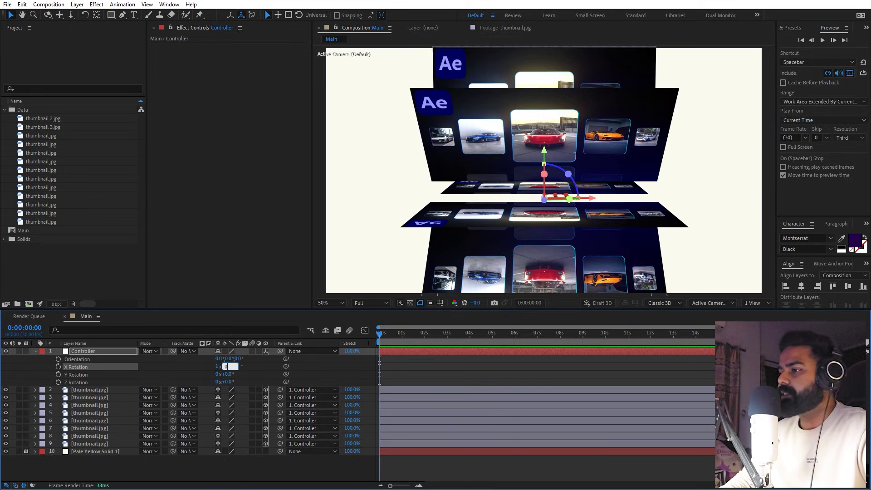
key(Return)
click(222, 366)
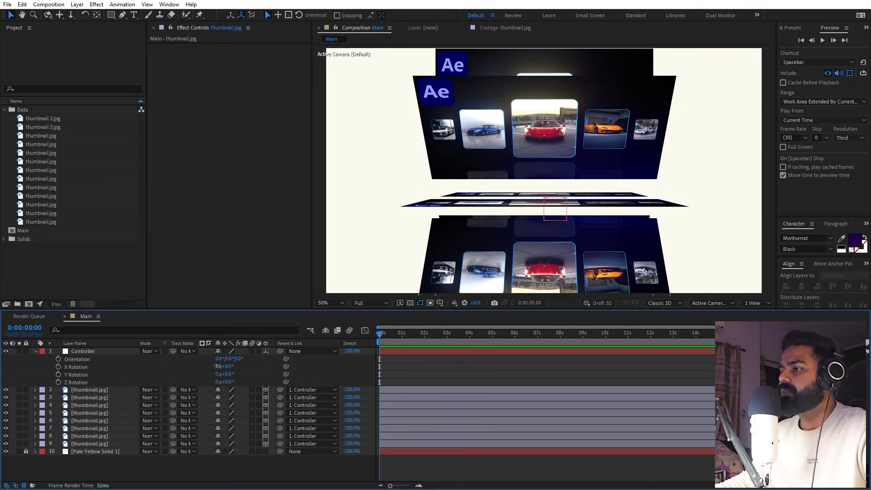
text(0)
key(Return)
click(176, 374)
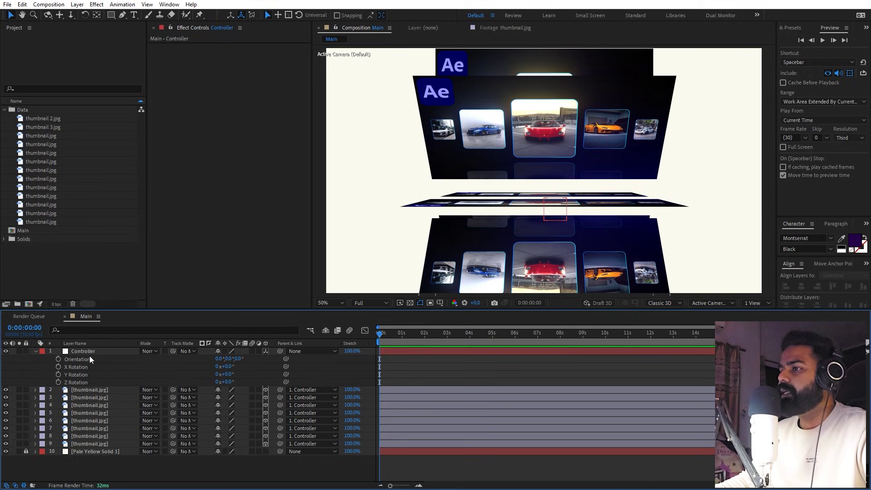
Move the Controller down along Y to about 1200 px and scale it up to about 127.7%.
click(89, 353)
key(s)
drag(226, 363, 141, 374)
key(ctrl+z)
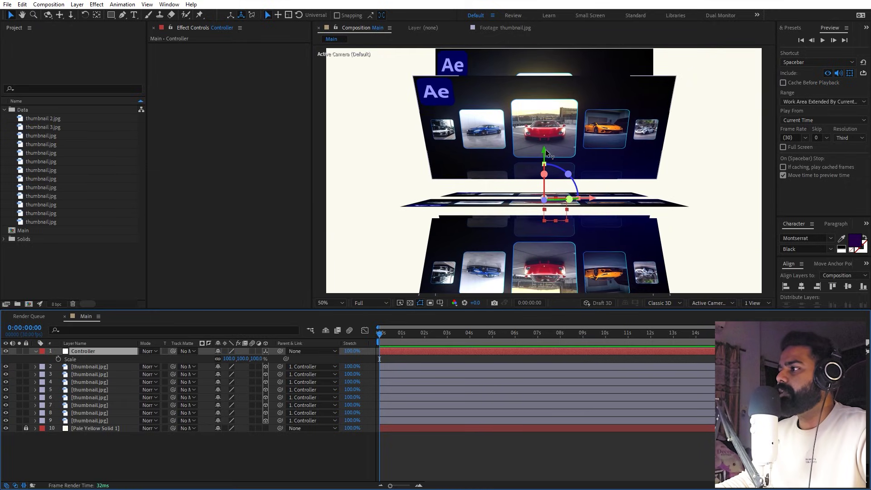
drag(547, 152, 542, 268)
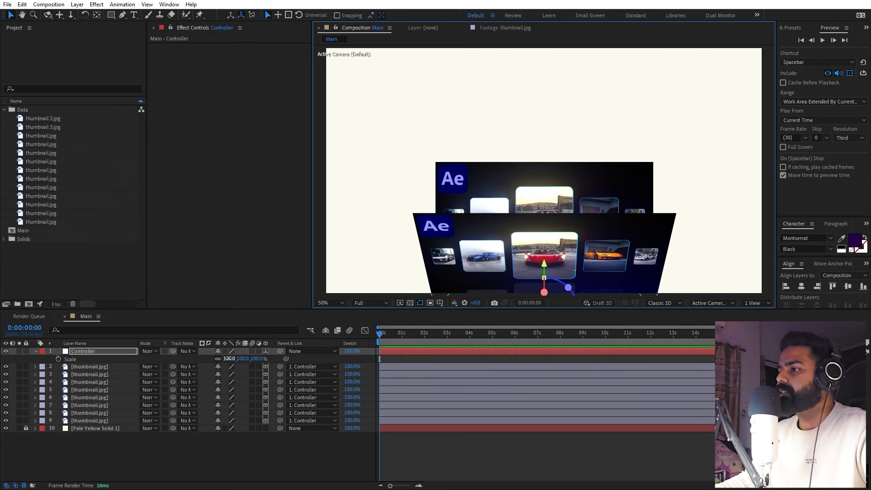
drag(230, 358, 245, 358)
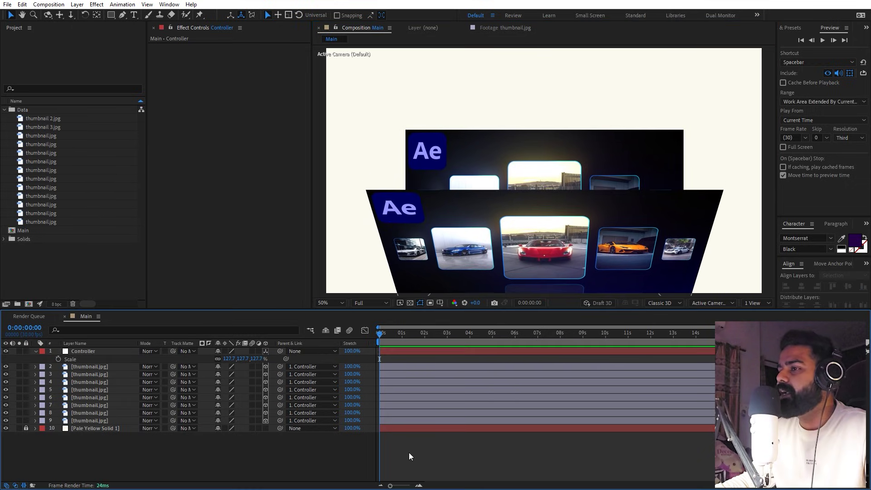
Keyframe the Controller's X Rotation at 0x+0° on the first frame and at 2x+0° at 0:00:06:29.
click(99, 351)
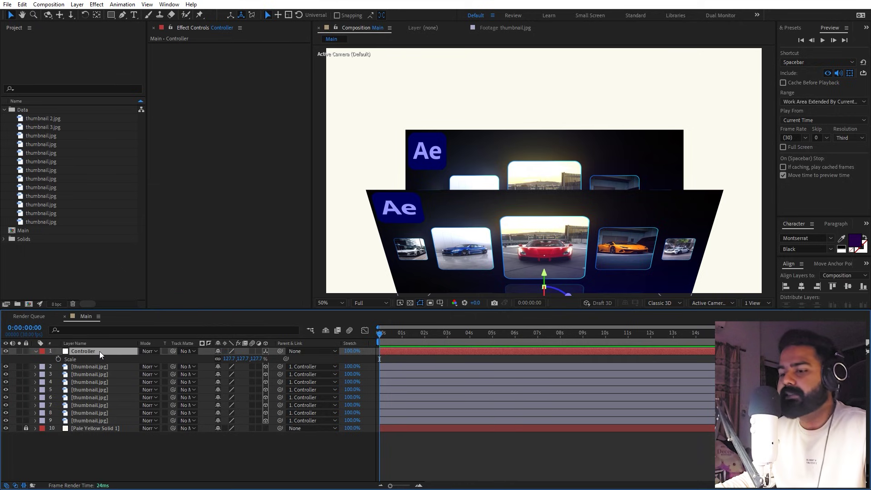
key(r)
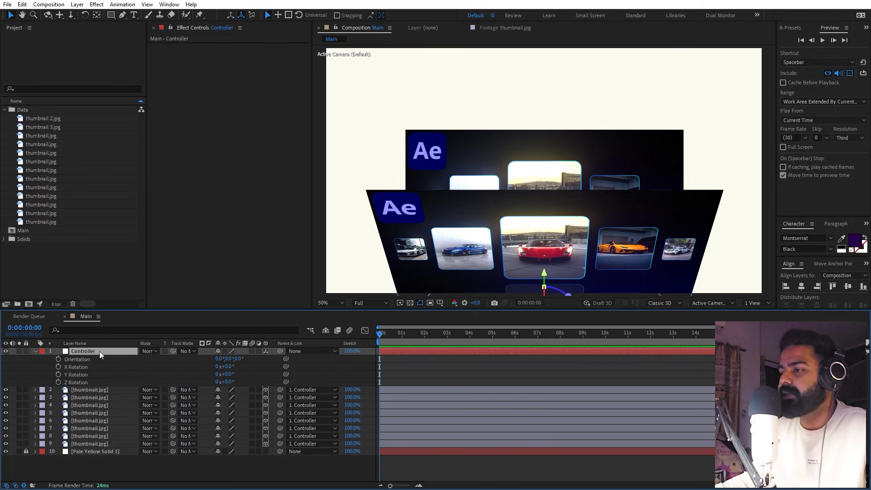
click(58, 366)
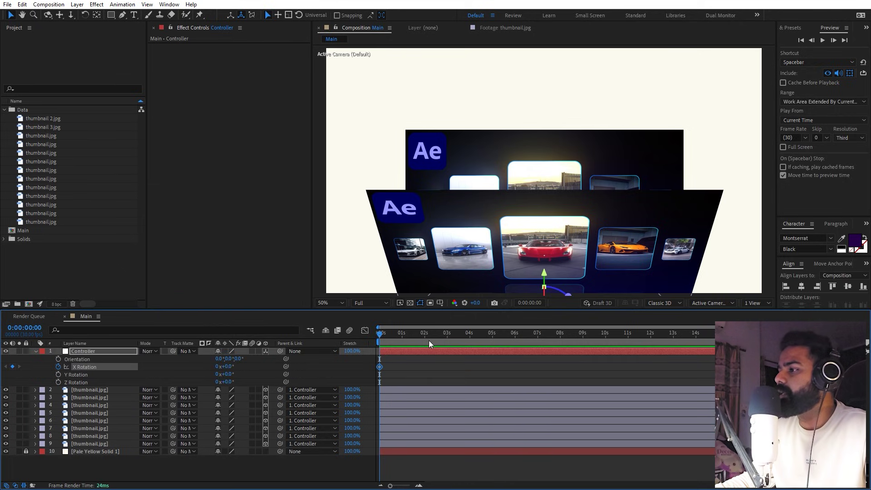
drag(428, 340, 537, 338)
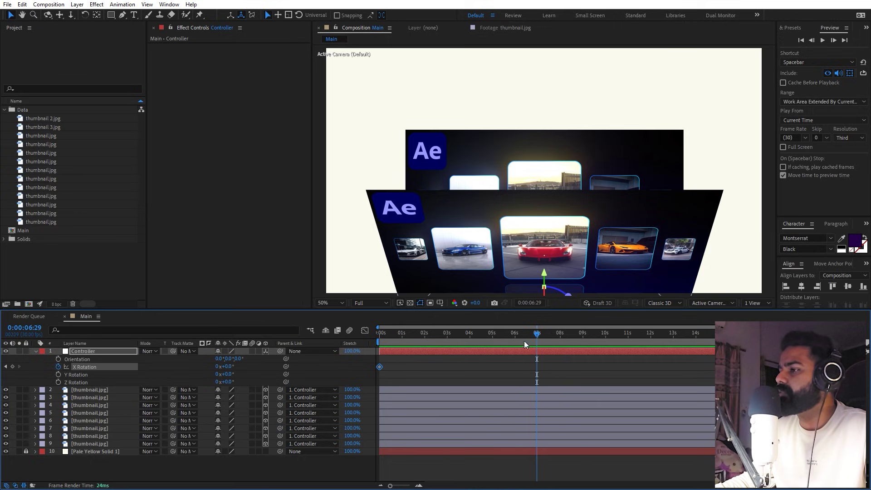
click(217, 366)
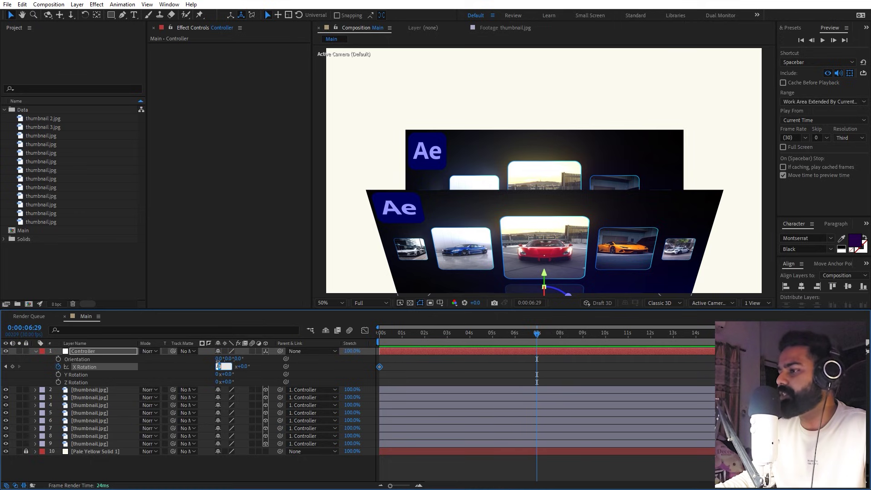
text(2)
key(Return)
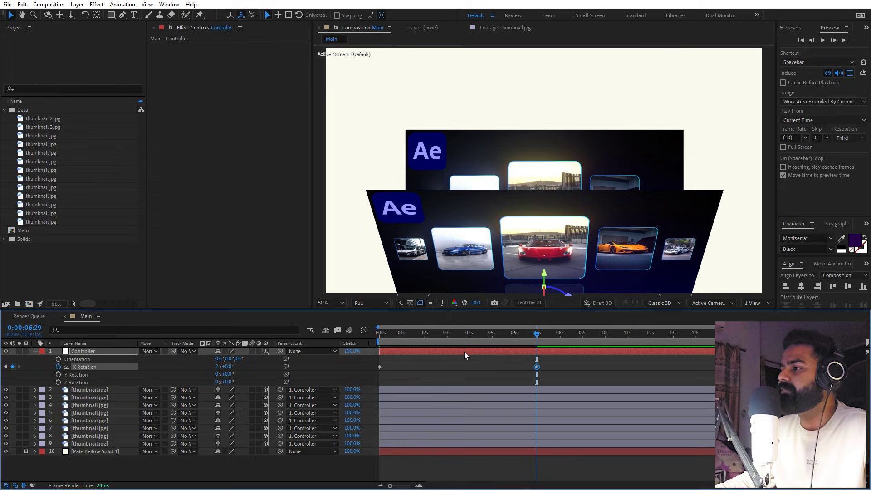
Play the rotation animation from the start, scrub through the ring's motion, and return to the first frame.
key(Home)
key(space)
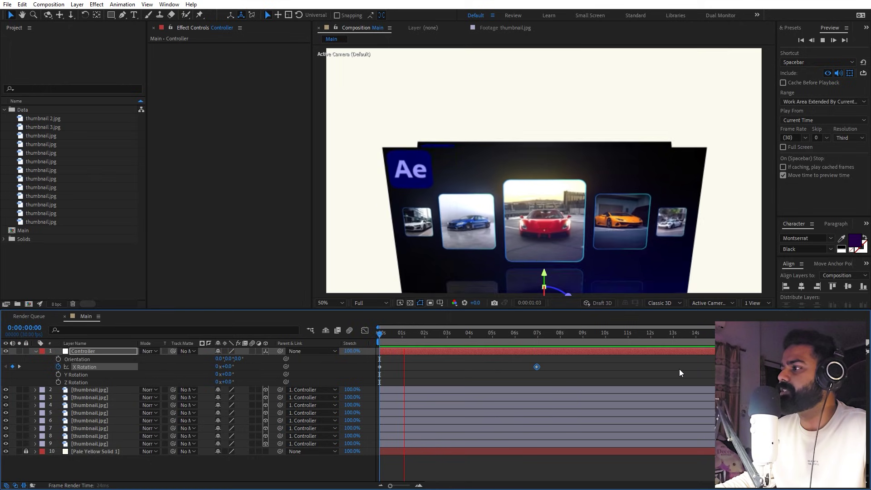
drag(396, 335, 413, 336)
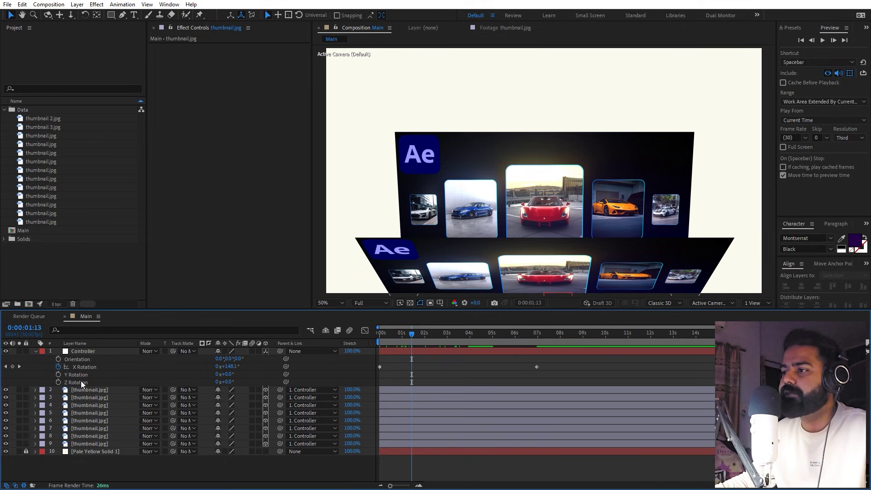
click(94, 352)
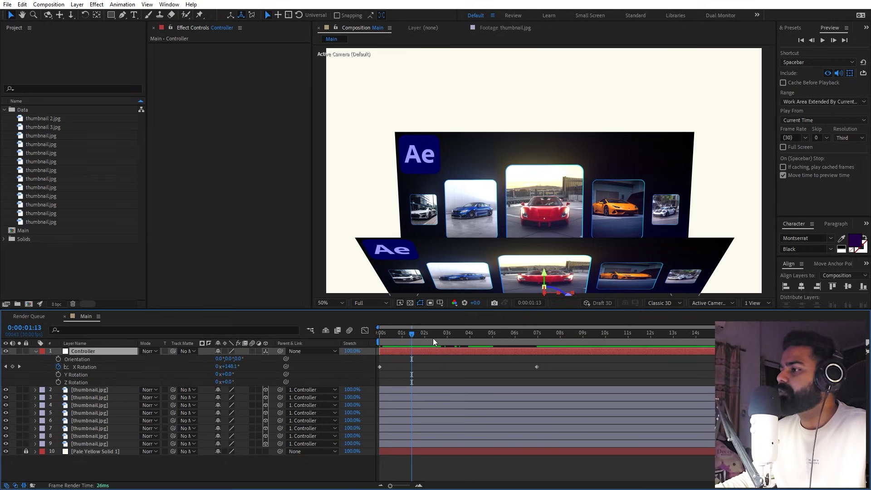
drag(433, 338, 268, 351)
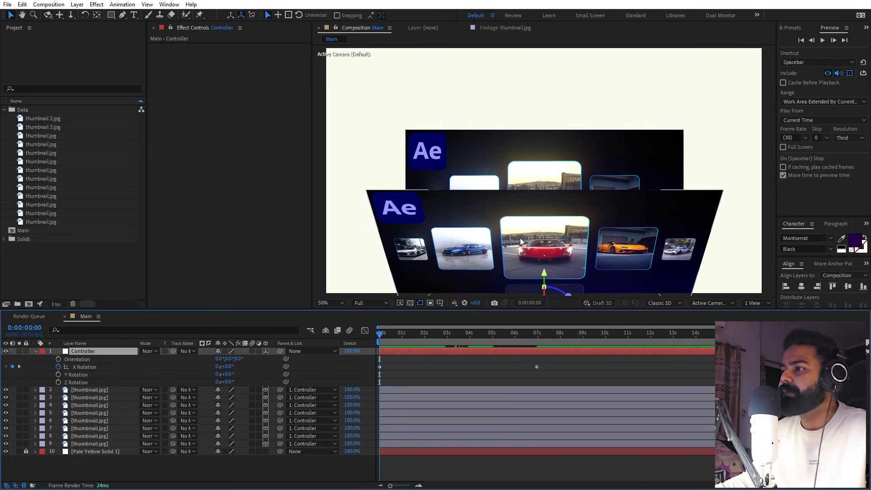
Replace the image in thumbnail layer 3 with thumbnail 2.jpg and scrub to about 0:00:02:27 to check it.
click(87, 390)
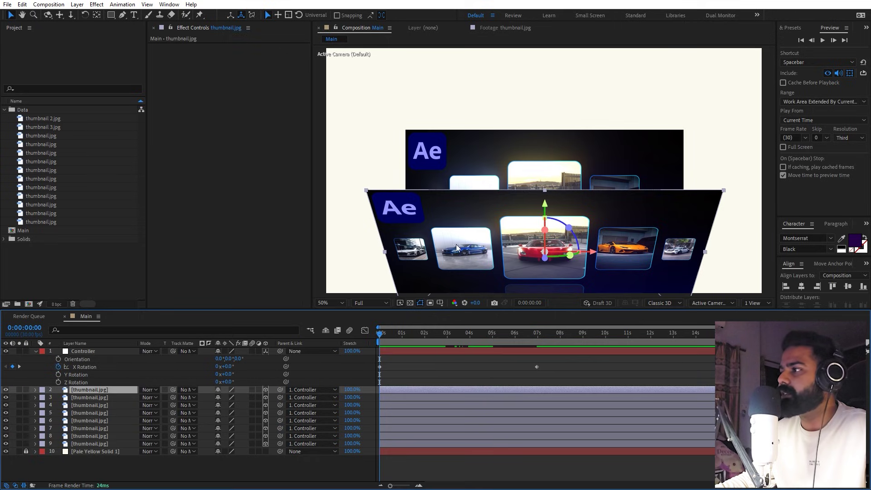
click(94, 397)
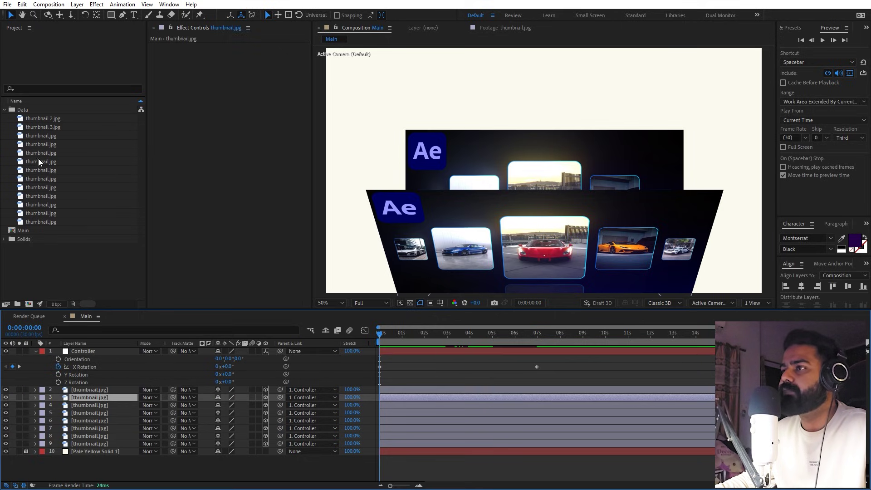
click(44, 118)
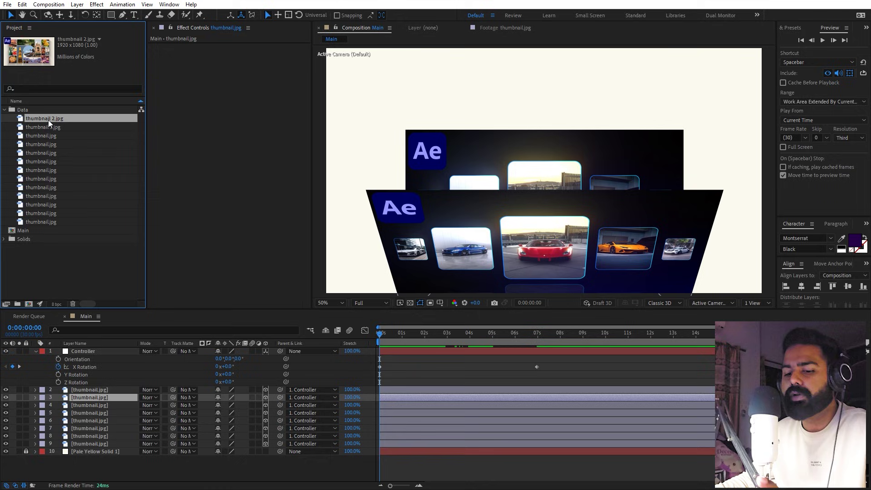
drag(47, 119, 97, 398)
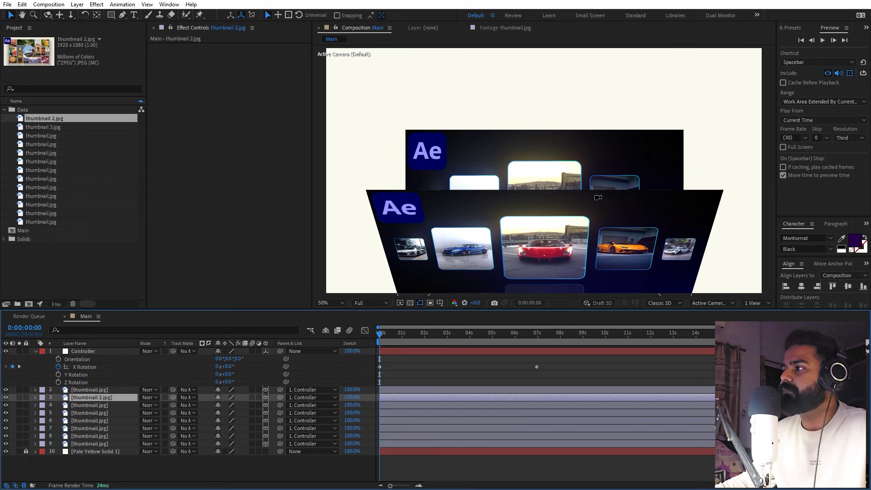
drag(384, 336, 445, 344)
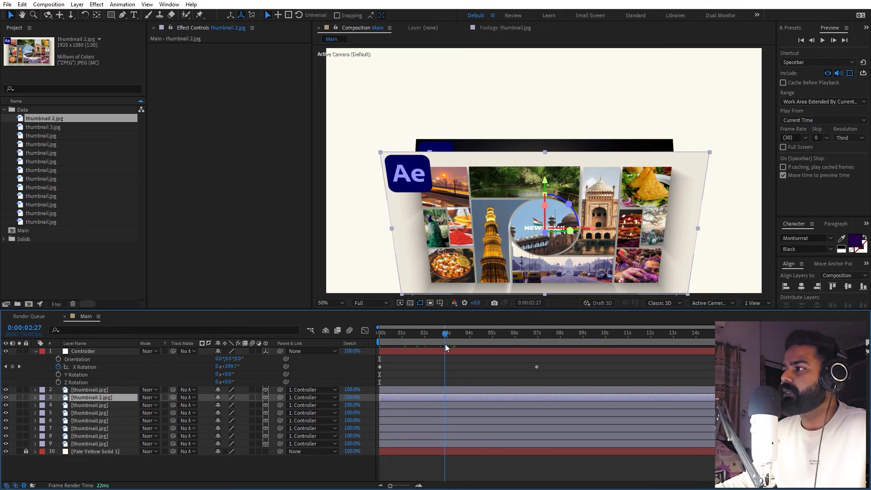
Replace the other thumbnail layers, starting with layers 4 and 5, with different images from the Data folder.
click(101, 406)
click(46, 128)
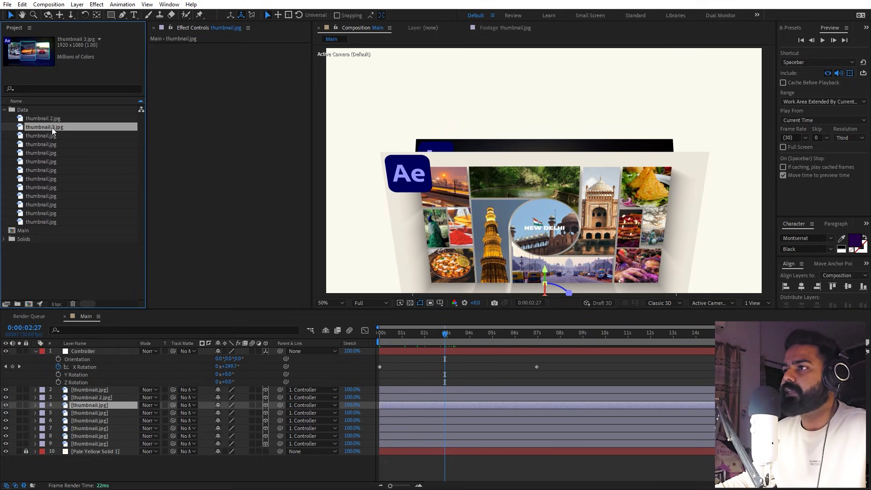
click(49, 136)
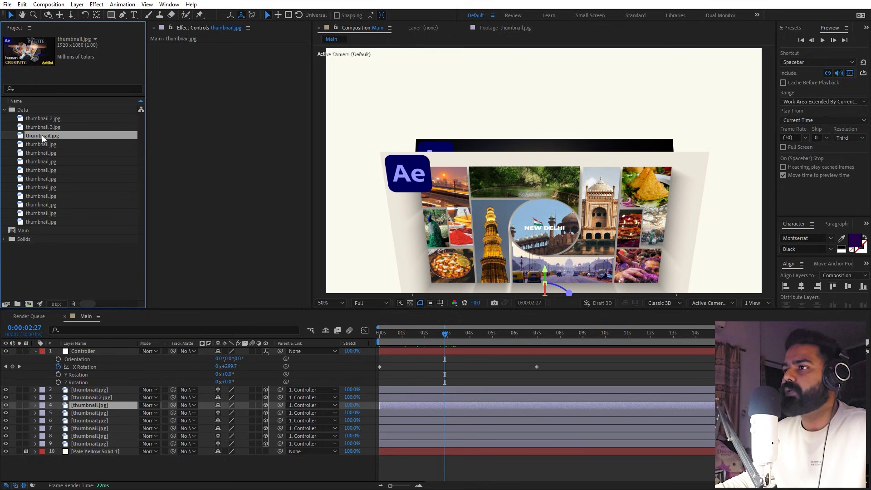
click(93, 412)
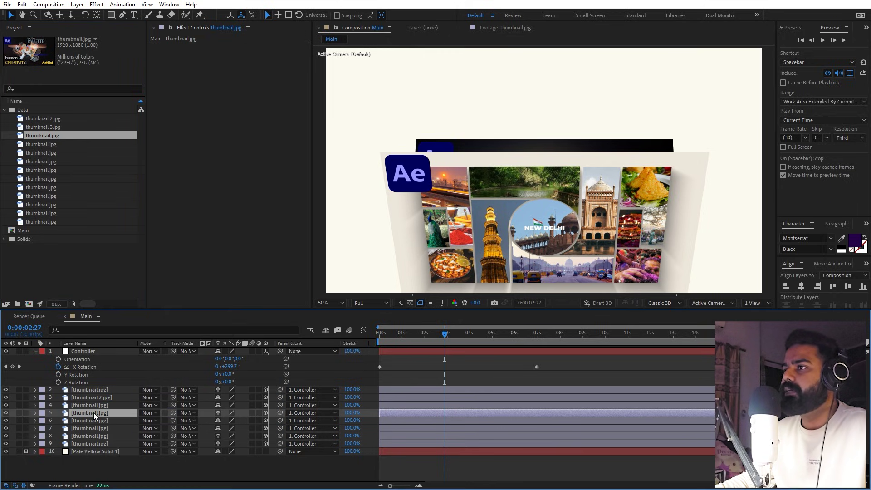
click(50, 144)
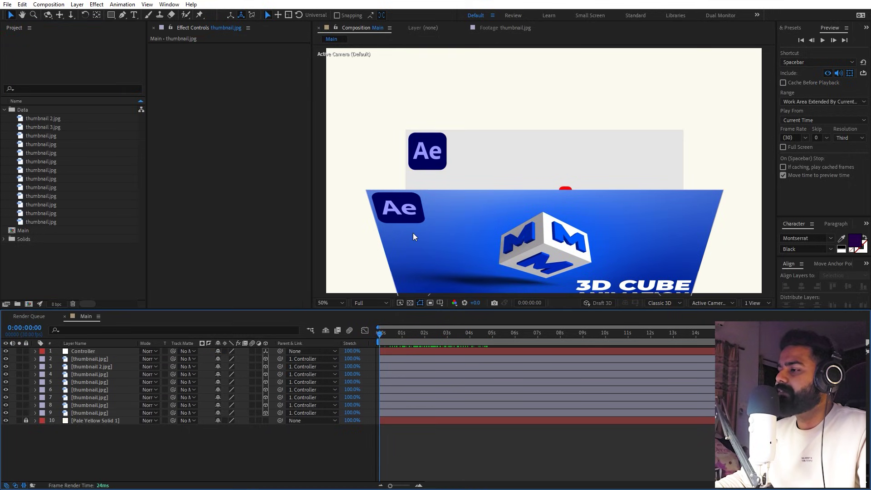
Scrub to about 0:00:04:22 to check the new images, and increase the Controller's Scale to about 137.8%.
drag(375, 339, 490, 339)
click(491, 350)
key(s)
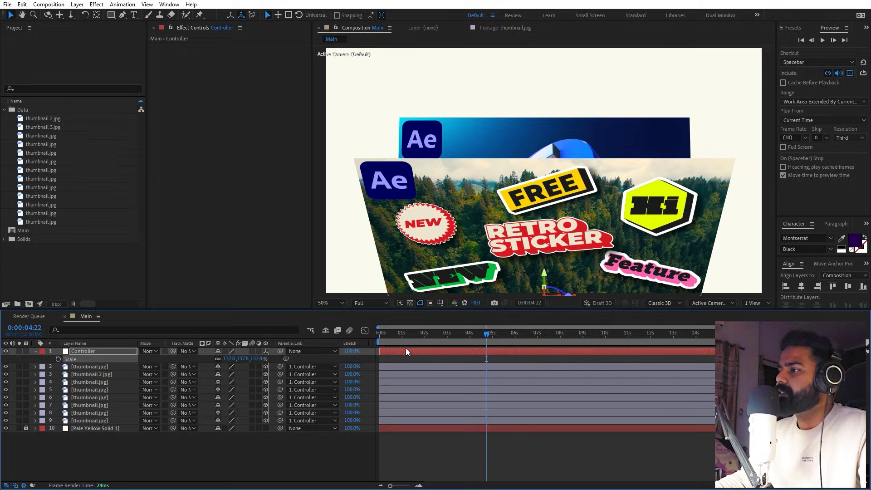
Add a Position keyframe at 960, 1200, 0 to the Controller on the first frame and show all its keyframed properties.
key(Home)
key(p)
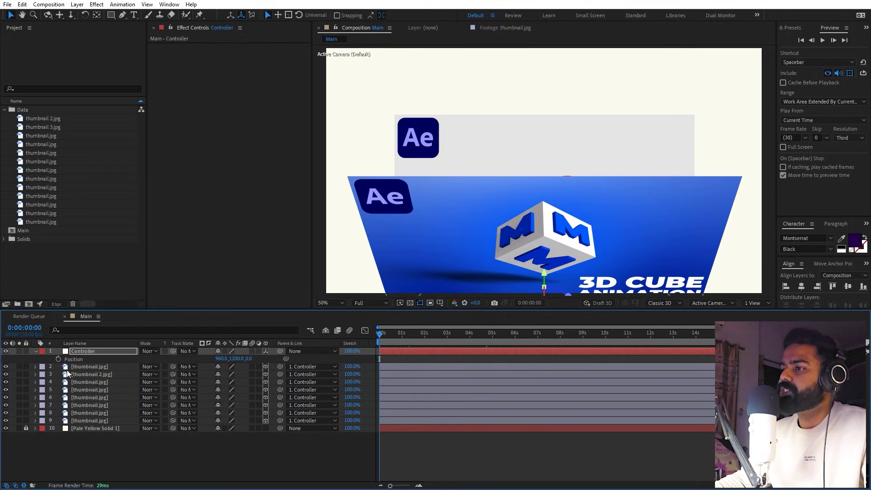
click(58, 359)
key(u)
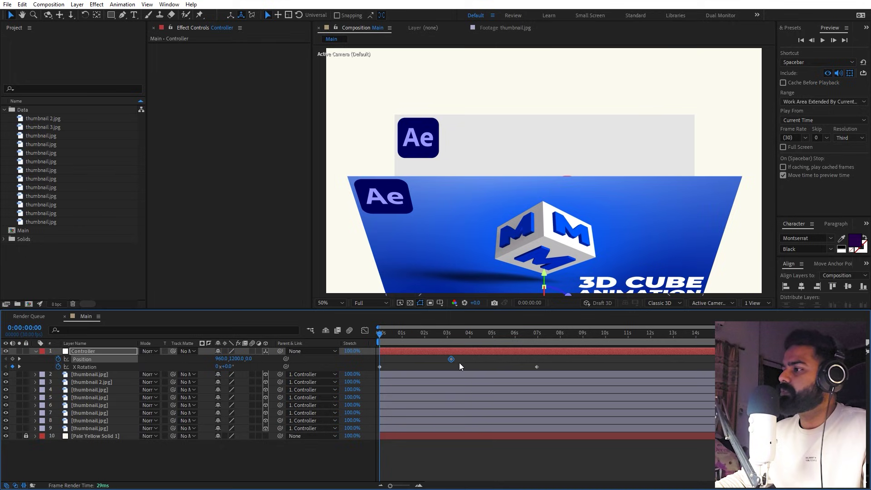
Move the Controller's Position keyframe to about 5 seconds and set its Y Position on the first frame to about 2134.
drag(459, 363, 496, 359)
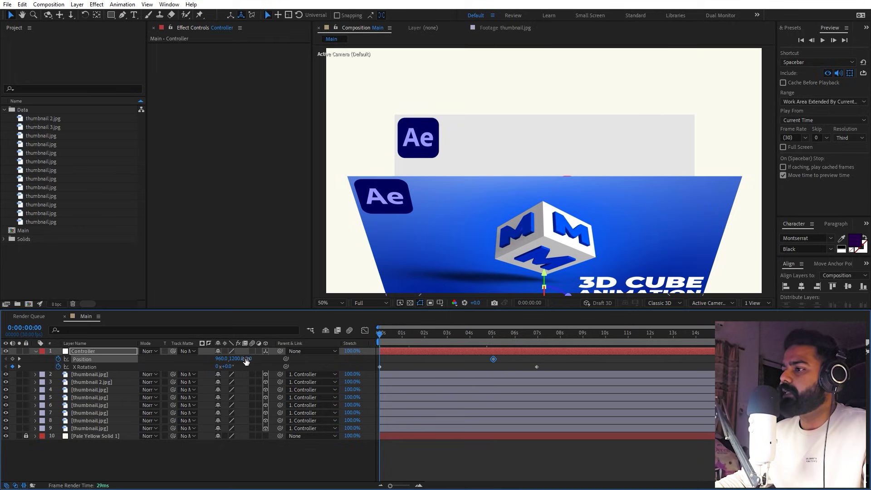
drag(240, 361, 620, 402)
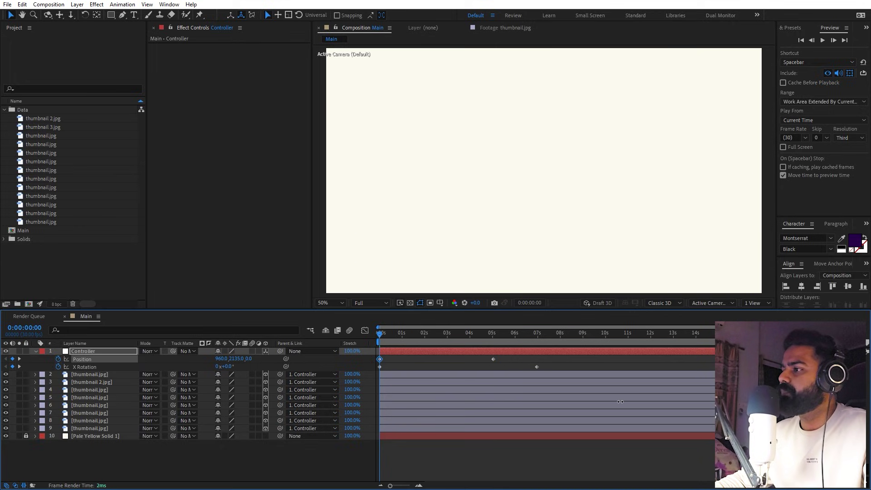
Easy Ease all Controller keyframes, pull the end influence in the speed graph toward the start for a fast beginning and slow finish, and preview.
drag(571, 356, 317, 372)
key(F9)
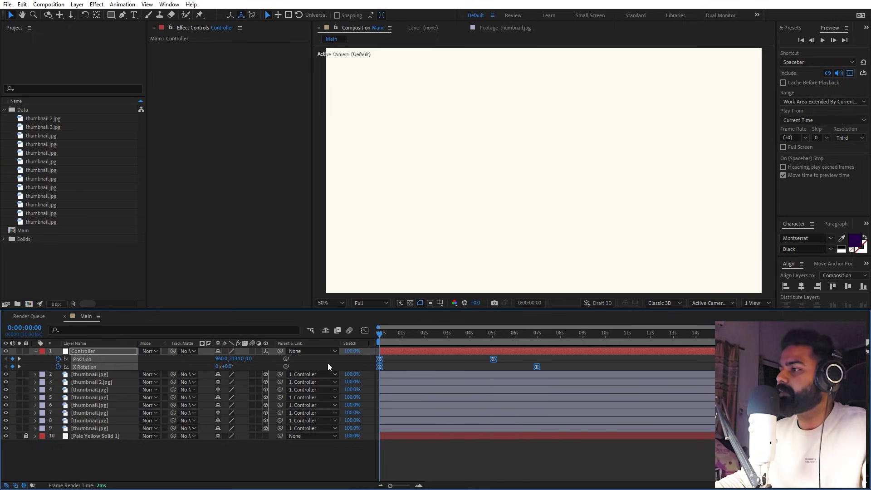
click(365, 330)
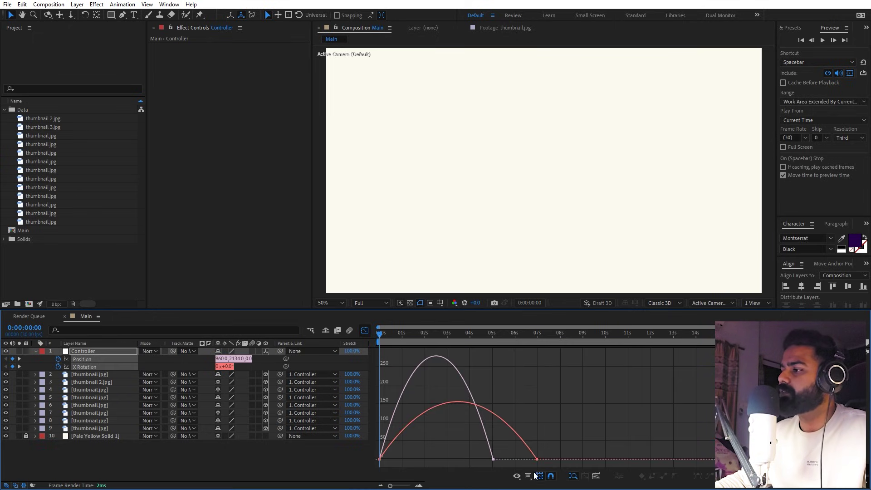
click(535, 475)
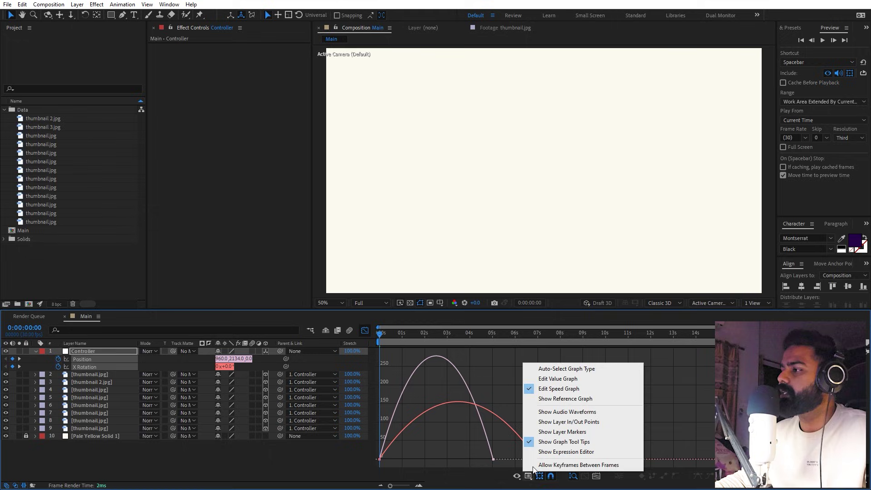
click(558, 389)
drag(574, 422, 470, 467)
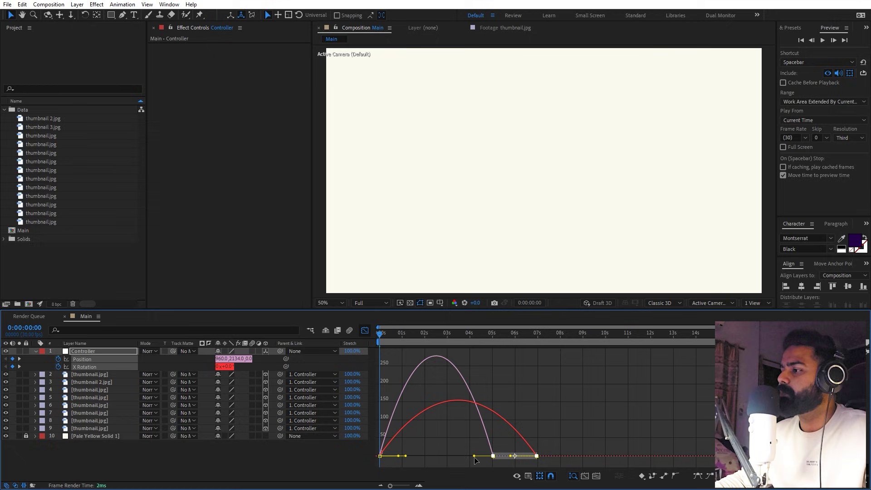
drag(474, 456, 410, 458)
click(613, 417)
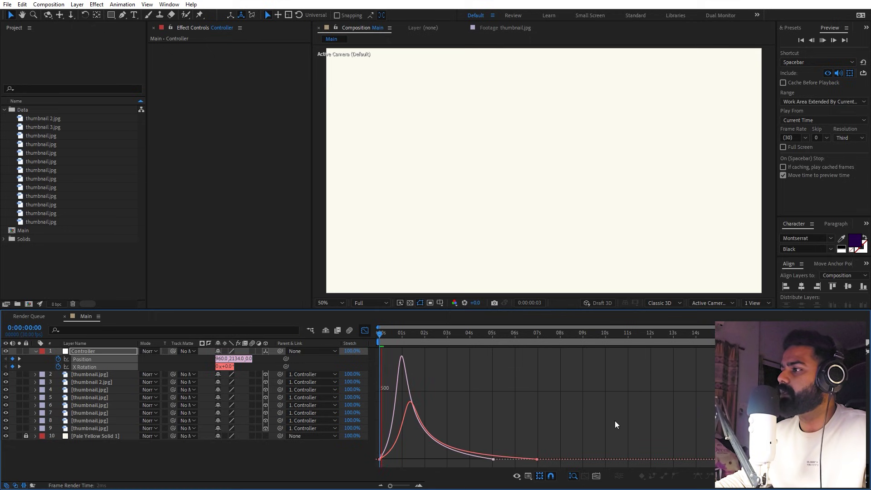
key(space)
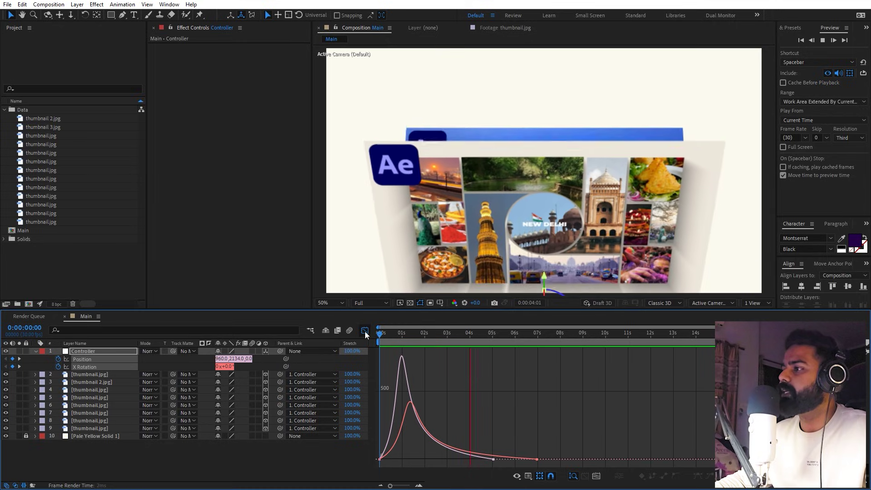
click(365, 331)
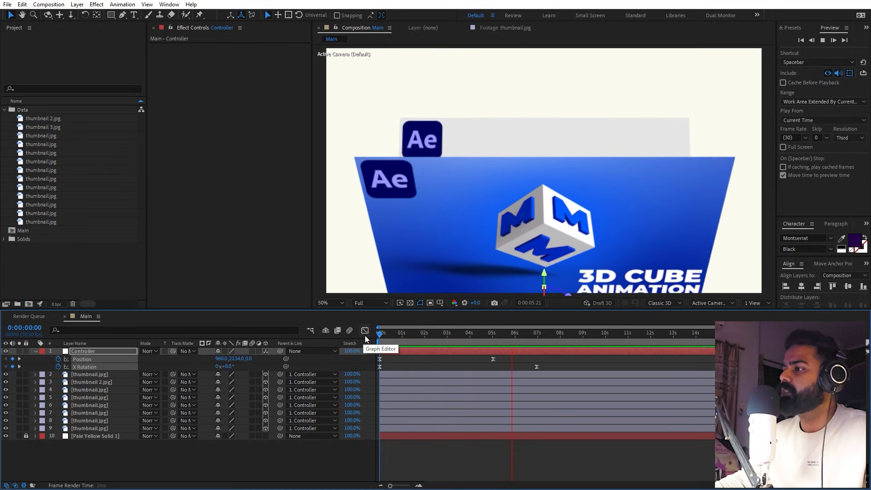
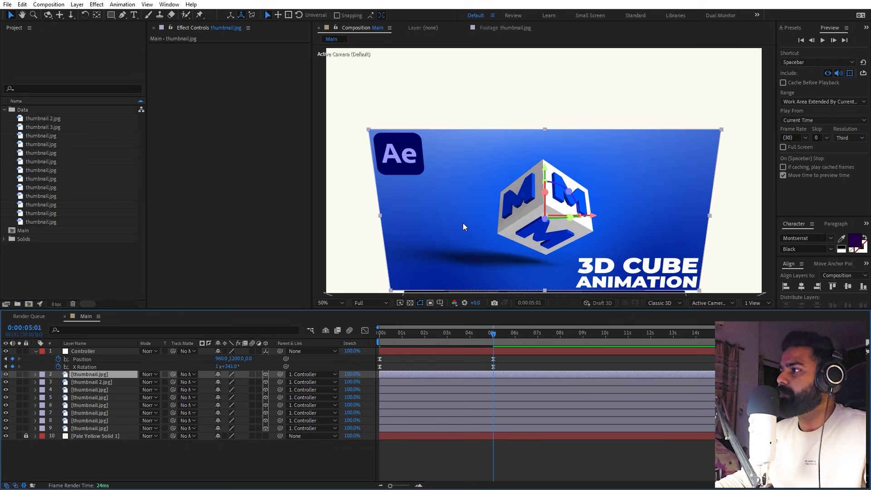
Trim the ends of thumbnail layers 3 to 9 to 0:00:05:01, keeping layer 2 at full length.
click(483, 383)
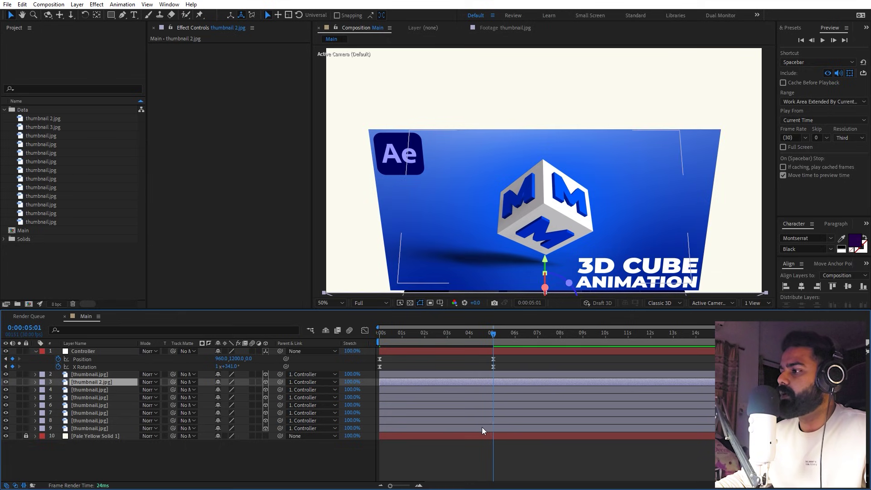
shift+click(482, 427)
key(alt+bracketright)
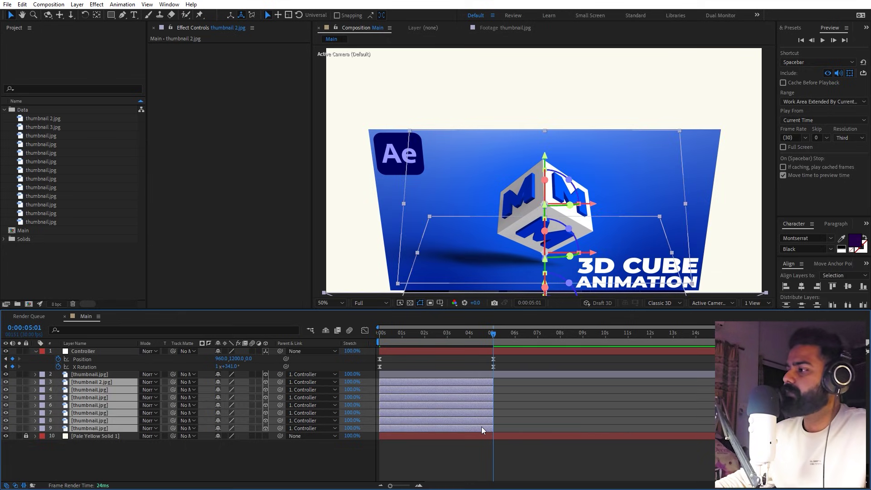
mouse_move(488, 336)
mouse_down()
mouse_move(449, 339)
mouse_move(492, 338)
mouse_up()
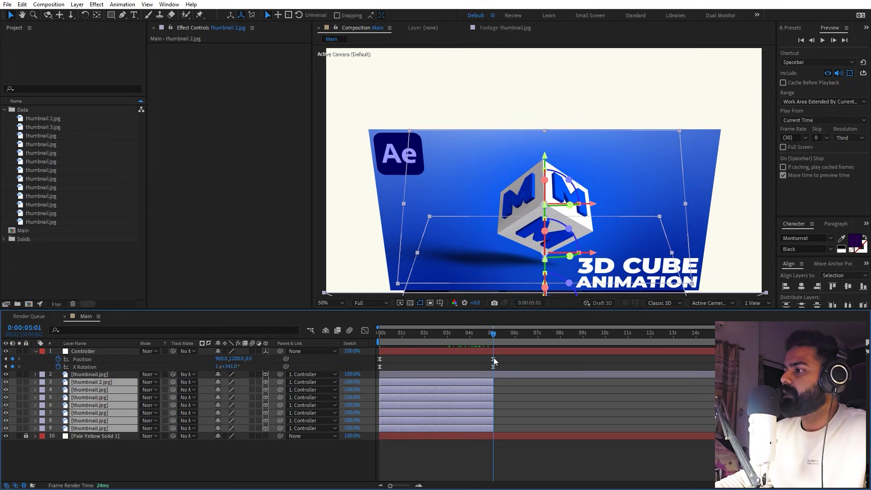
Increase the Controller's X Rotation at the 0:00:05:01 keyframe to slightly more than two full turns.
click(514, 466)
click(100, 352)
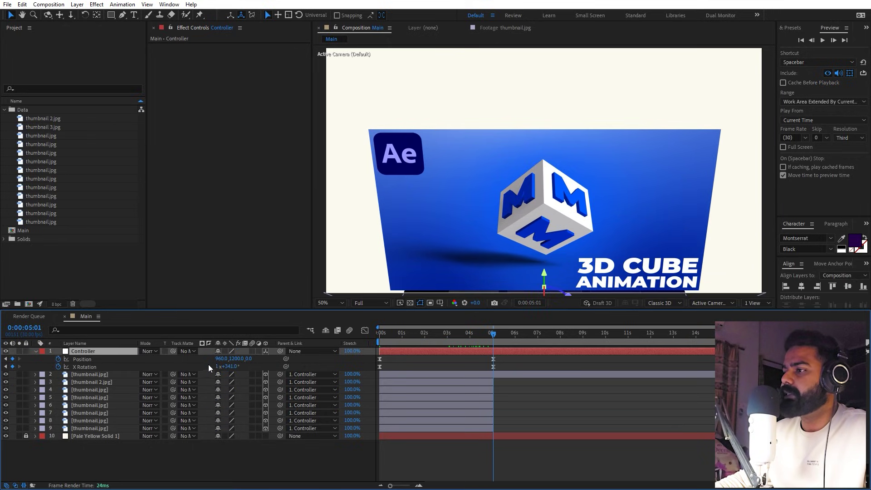
drag(225, 366, 253, 369)
Trim the ends of thumbnail layers 3 to 9 to 0:00:03:04, where the front thumbnail covers the others.
mouse_move(464, 338)
mouse_down()
mouse_move(439, 337)
mouse_move(451, 339)
mouse_up()
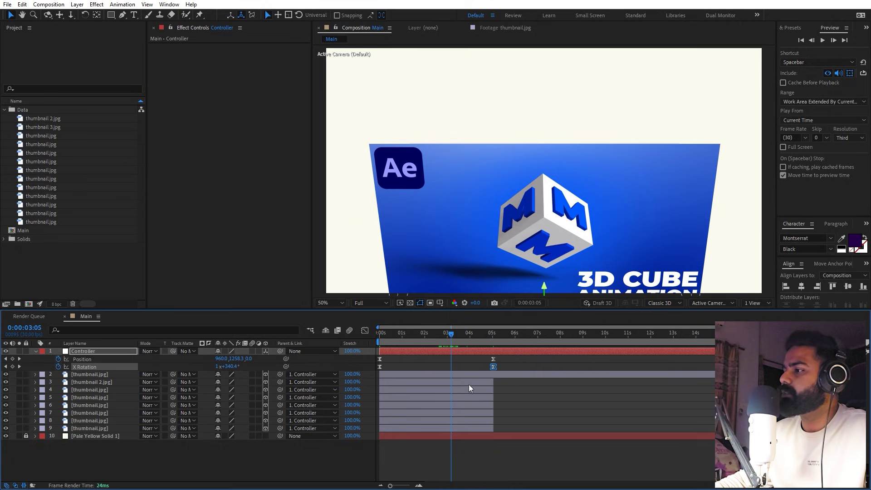
drag(453, 338, 451, 338)
click(476, 149)
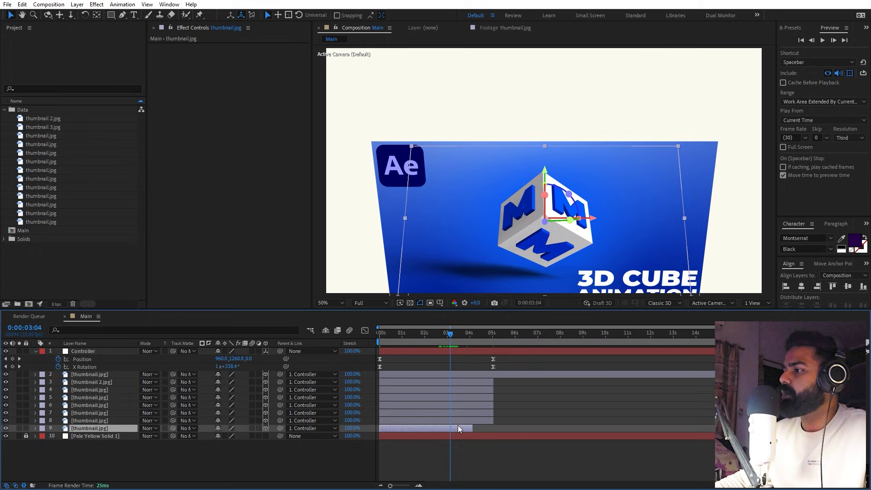
drag(461, 423, 452, 382)
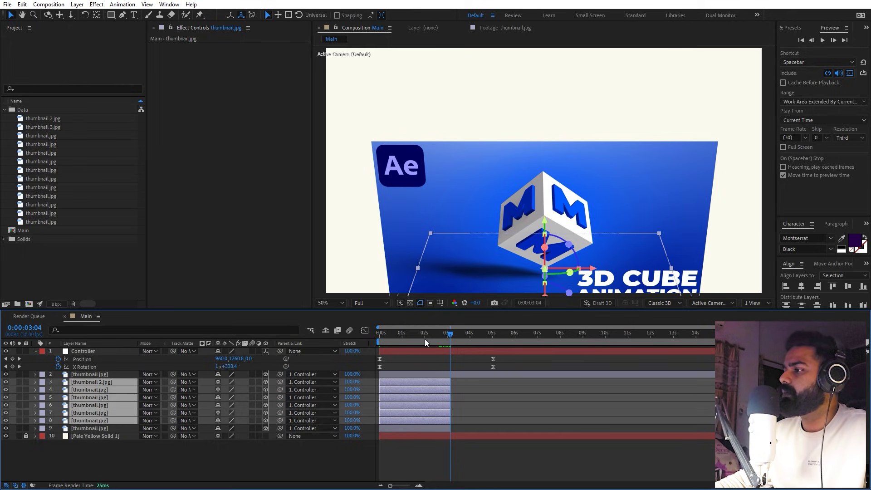
Scrub to around 0:00:02:16 and preview how the trimmed thumbnails disappear behind the front one.
mouse_move(424, 339)
mouse_down()
mouse_move(392, 343)
mouse_move(440, 342)
mouse_up()
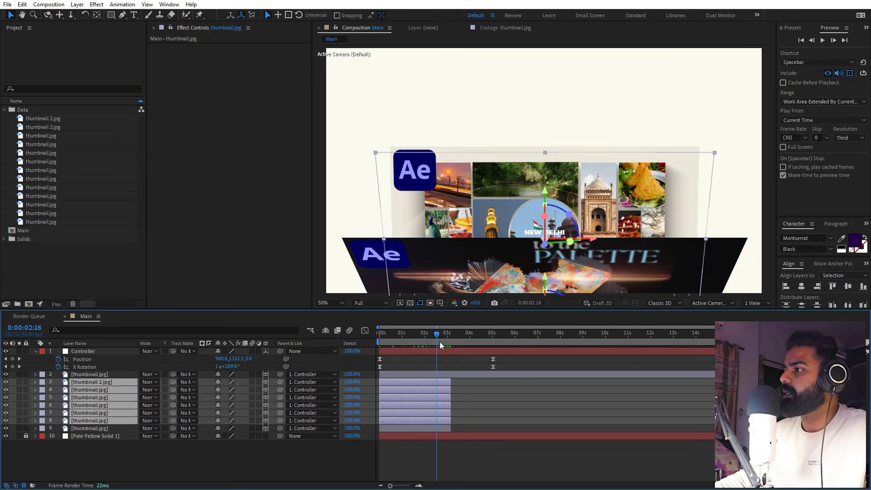
key(space)
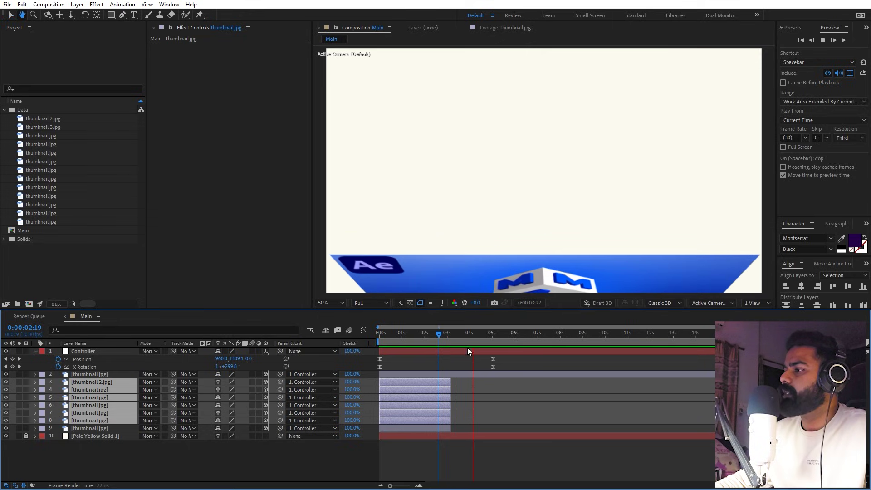
click(439, 338)
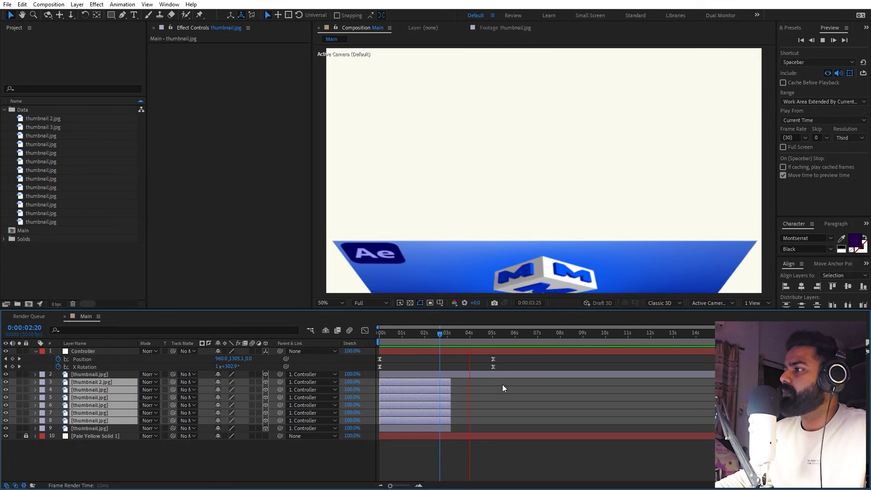
key(space)
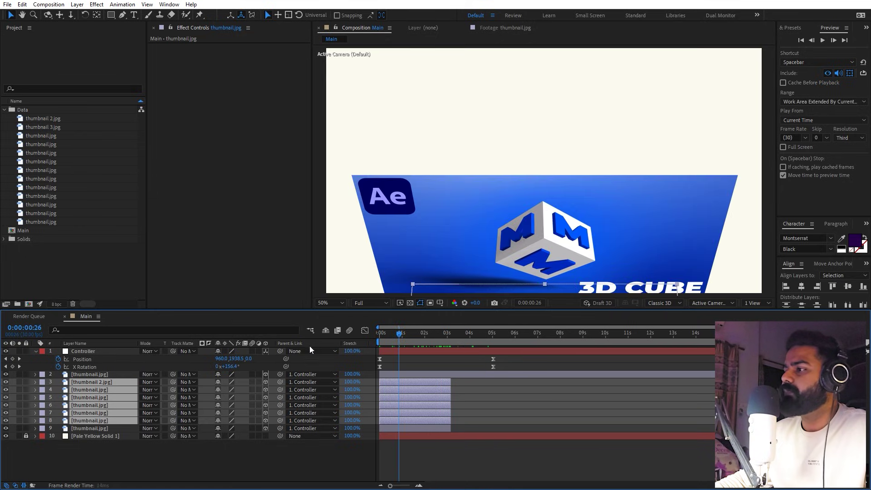
Move the Controller's last Position keyframe to about 3.5 seconds and preview the animation from the first frame.
click(449, 362)
drag(493, 359, 459, 359)
key(Home)
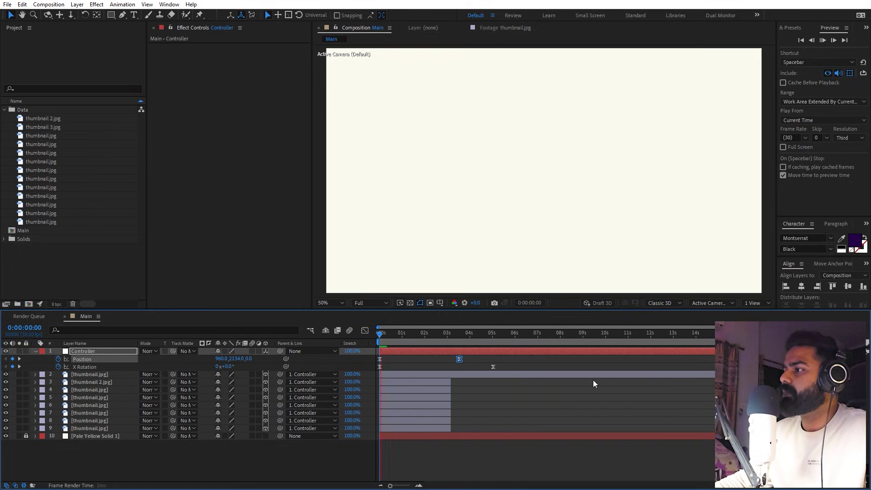
key(space)
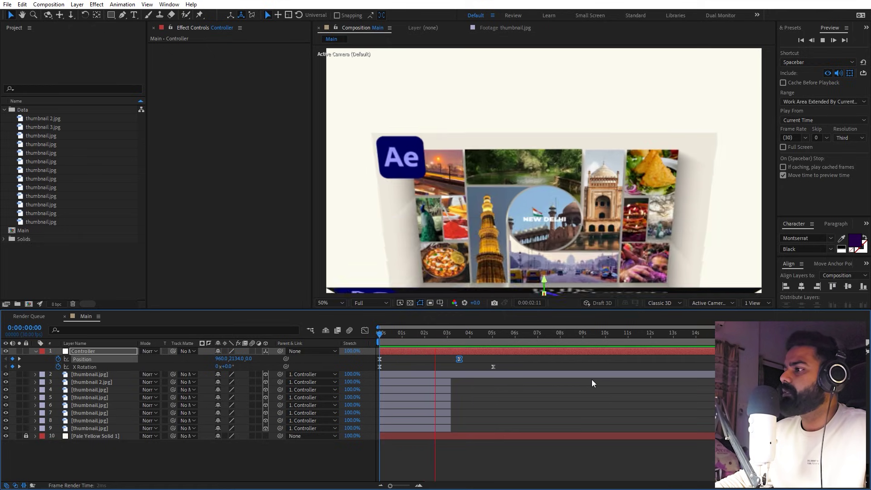
key(space)
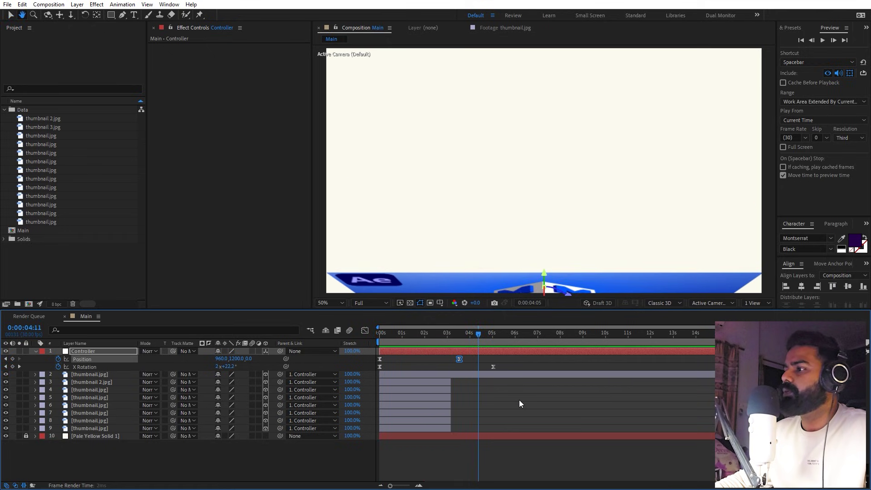
Add a text layer reading MOTION NATIONS in the upper middle of the composition.
click(519, 404)
click(124, 289)
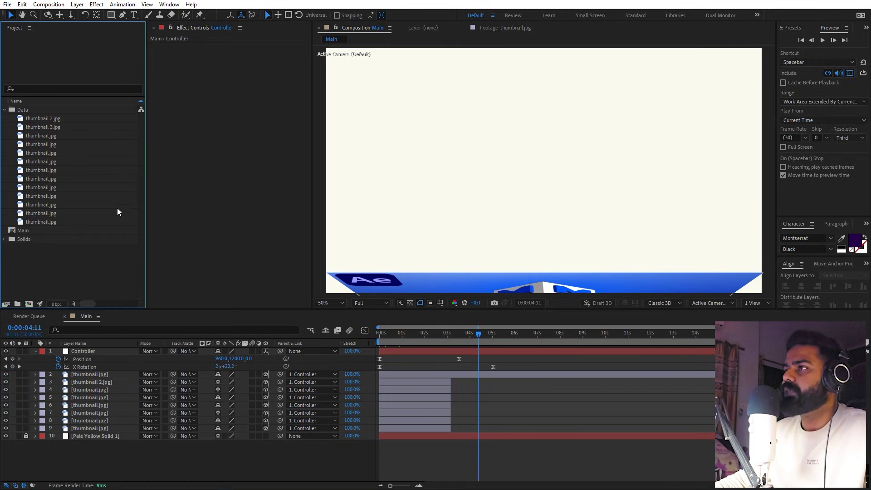
click(135, 15)
click(502, 171)
text(MO)
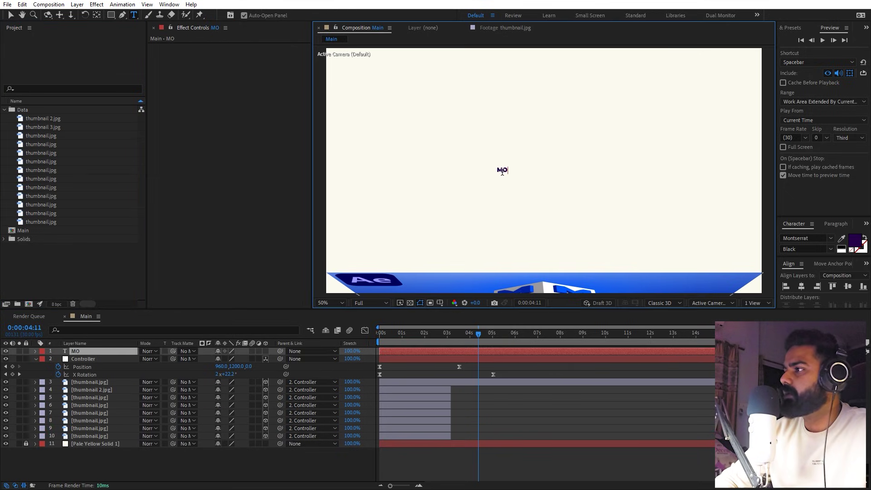
text(TION)
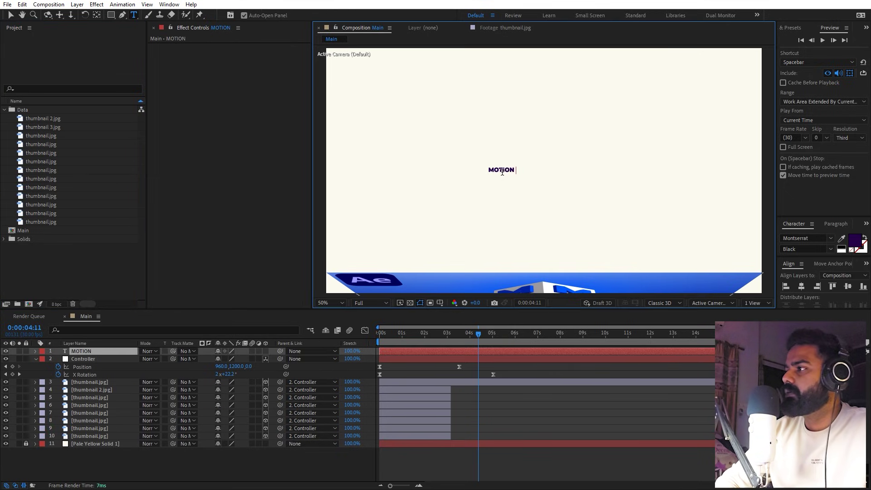
text( NATIONS)
Enlarge the MOTION NATIONS text and centre it horizontally and vertically in the composition.
drag(541, 171, 600, 163)
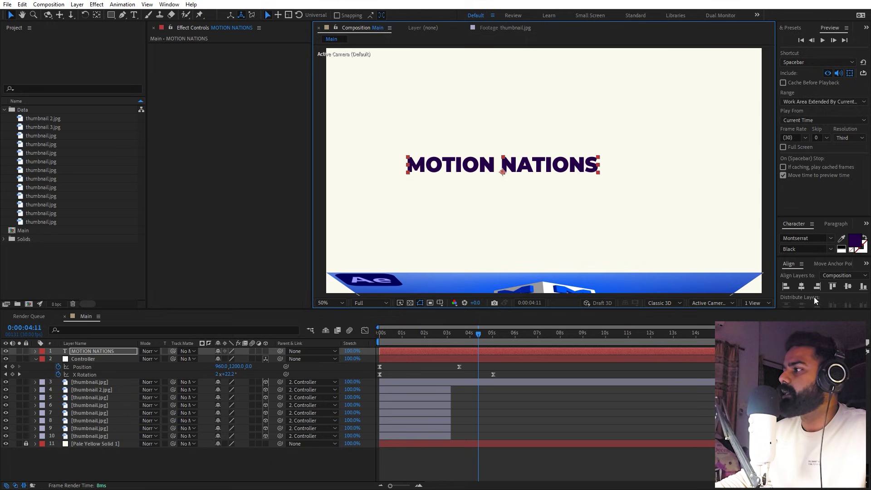
click(801, 286)
click(848, 286)
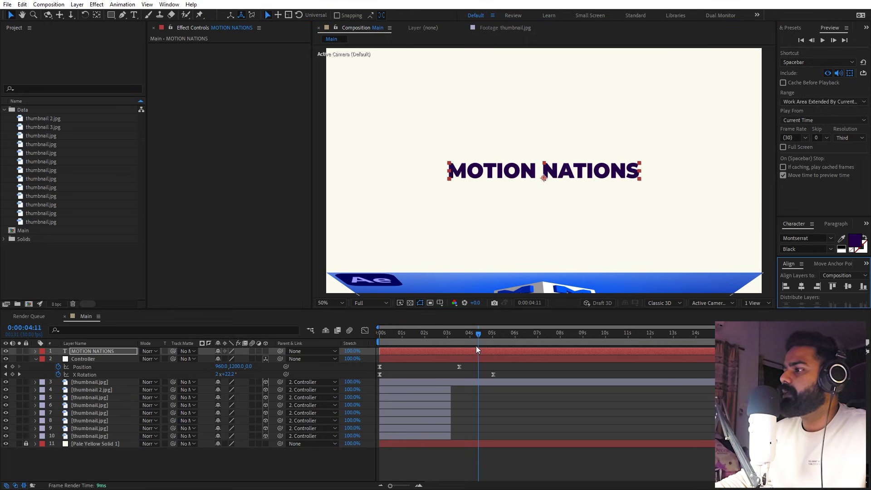
Place the MOTION NATIONS layer below the first thumbnail layer, trim its start to where the other thumbnails end, and preview the reveal.
drag(83, 350, 83, 386)
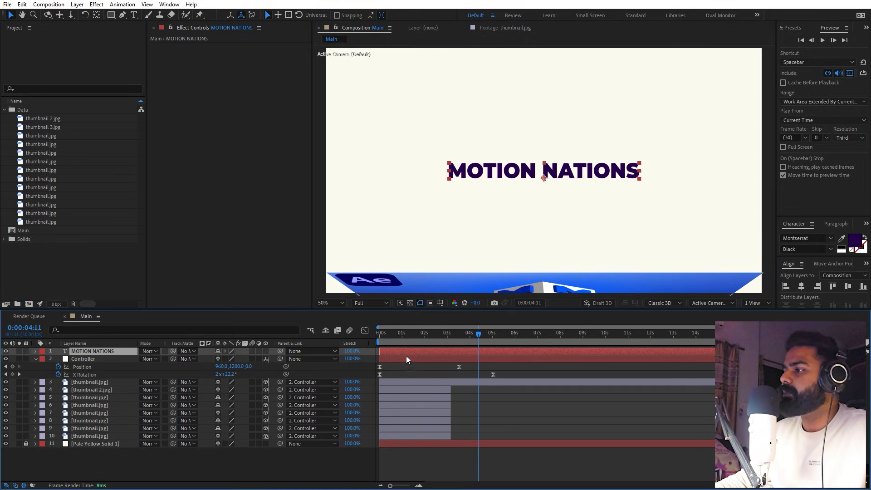
key(Home)
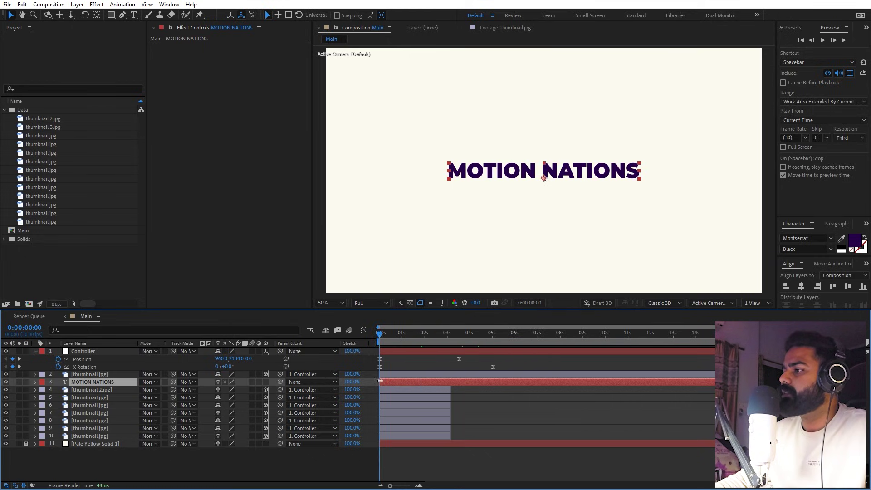
drag(380, 381, 456, 380)
key(space)
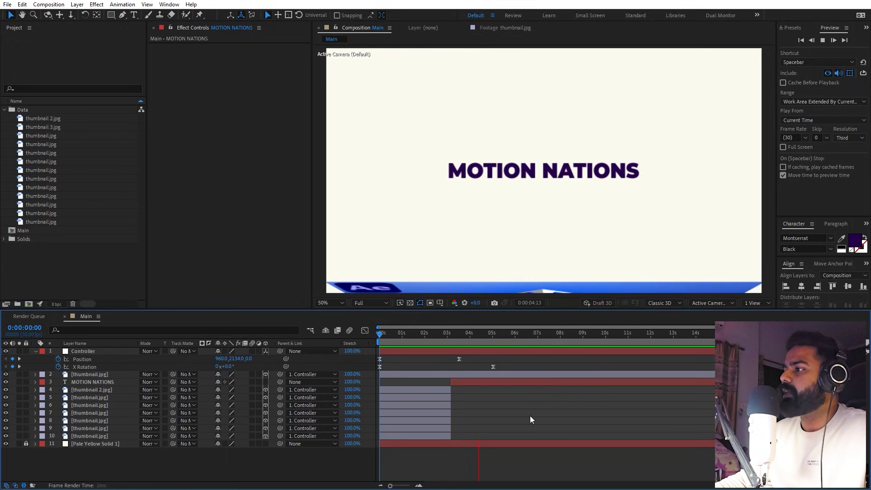
drag(503, 363, 478, 358)
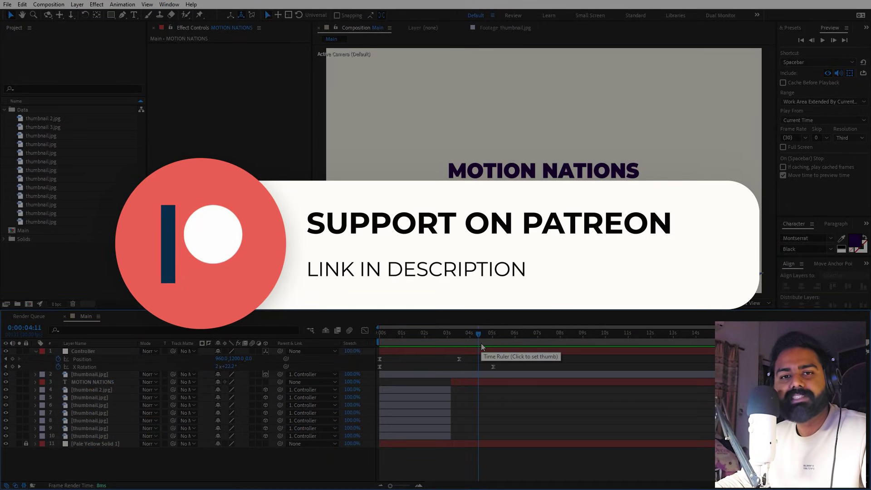